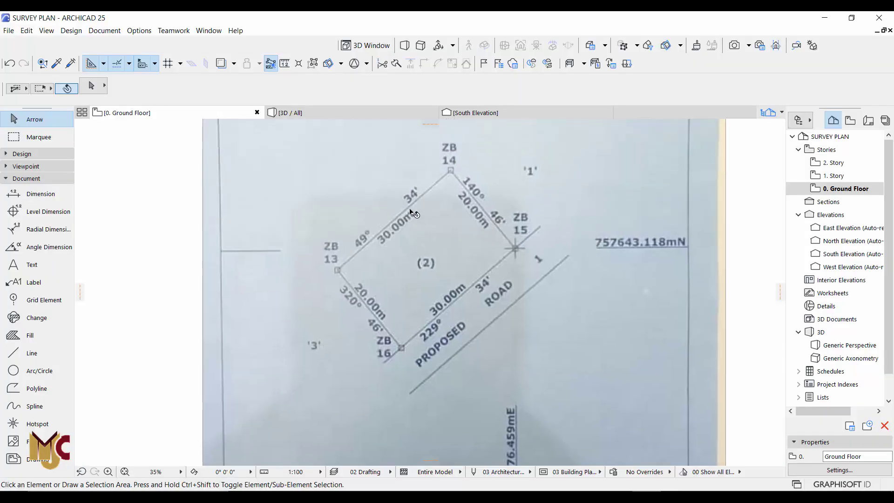
Pan and zoom the plan to bring the plot outlines, survey image and coordinate numbers into view
{"action": "scroll", "coordinate": [411, 293], "scroll_direction": "down", "scroll_amount": 2}
{"action": "scroll", "coordinate": [359, 249], "scroll_direction": "down", "scroll_amount": 1}
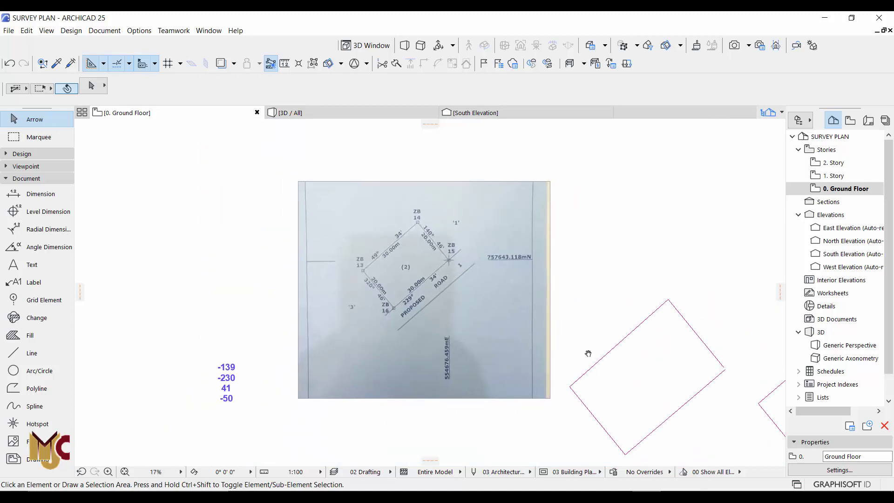
{"action": "middle_click_drag", "start_coordinate": [587, 352], "coordinate": [444, 279]}
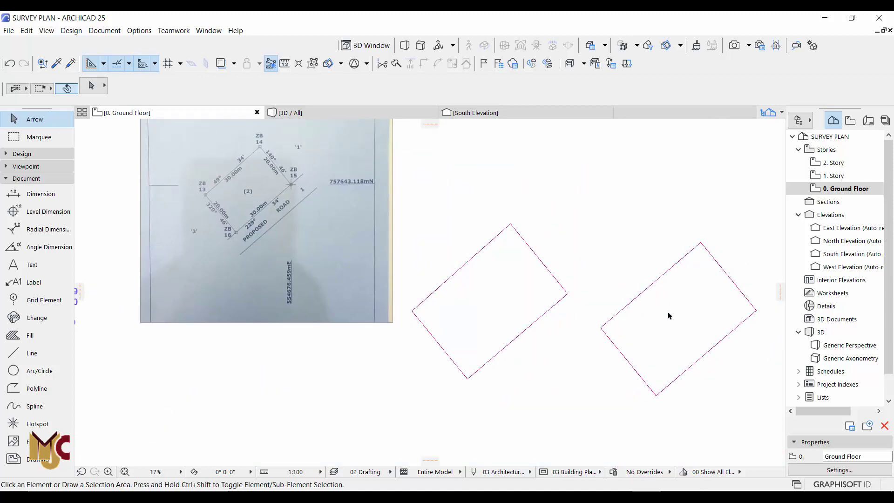
{"action": "scroll", "coordinate": [577, 292], "scroll_direction": "up", "scroll_amount": 5}
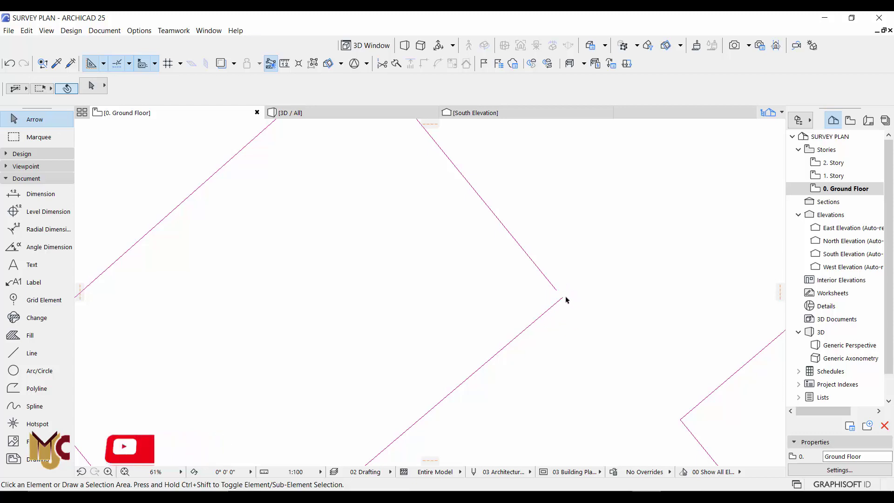
{"action": "scroll", "coordinate": [567, 299], "scroll_direction": "down", "scroll_amount": 4}
{"action": "middle_click_drag", "start_coordinate": [565, 301], "coordinate": [401, 296]}
{"action": "scroll", "coordinate": [664, 331], "scroll_direction": "up", "scroll_amount": 3}
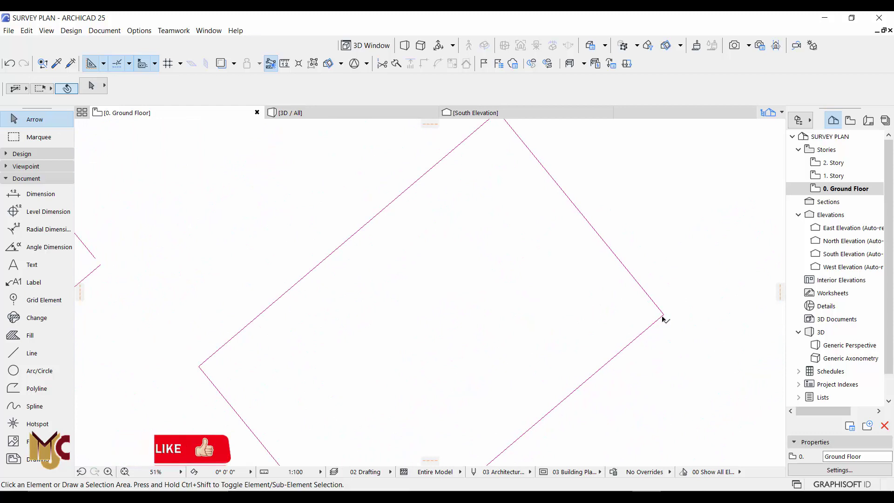
{"action": "left_click", "coordinate": [665, 320]}
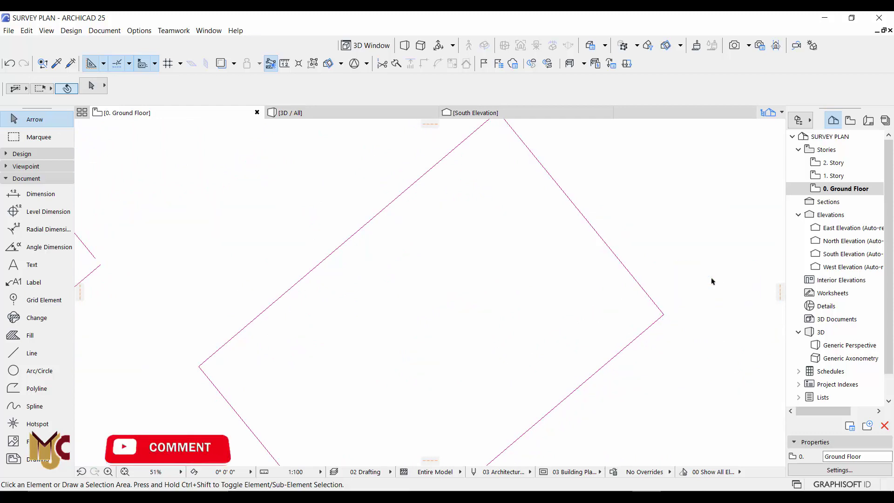
{"action": "scroll", "coordinate": [651, 303], "scroll_direction": "down", "scroll_amount": 5}
{"action": "middle_click_drag", "start_coordinate": [596, 321], "coordinate": [633, 320]}
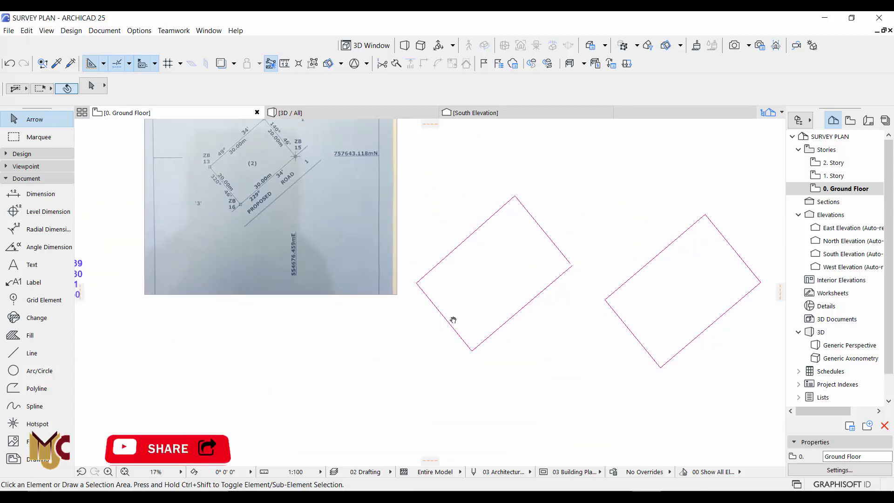
{"action": "middle_click_drag", "start_coordinate": [447, 321], "coordinate": [459, 320]}
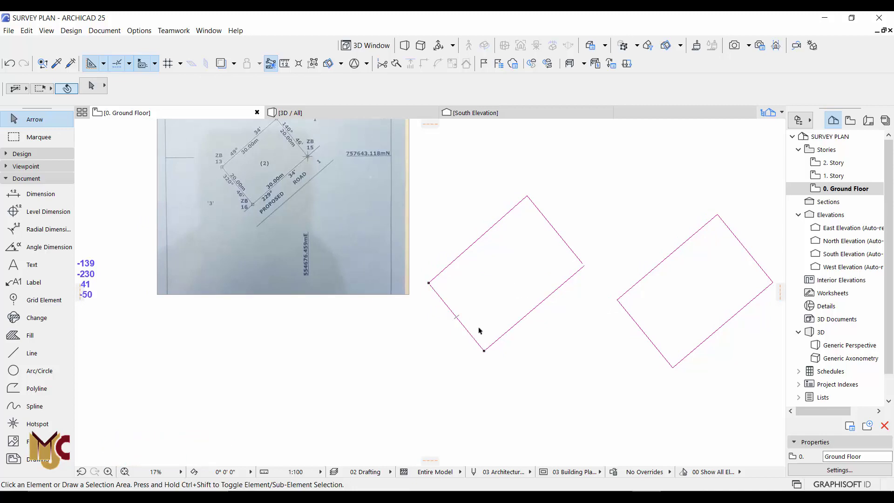
{"action": "middle_click_drag", "start_coordinate": [392, 357], "coordinate": [575, 364]}
Move the -139, -230, 41, -50 number block up beside the survey image and set its font size to 20
{"action": "left_click_drag", "start_coordinate": [290, 253], "coordinate": [236, 315]}
{"action": "middle_click_drag", "start_coordinate": [278, 268], "coordinate": [276, 316]}
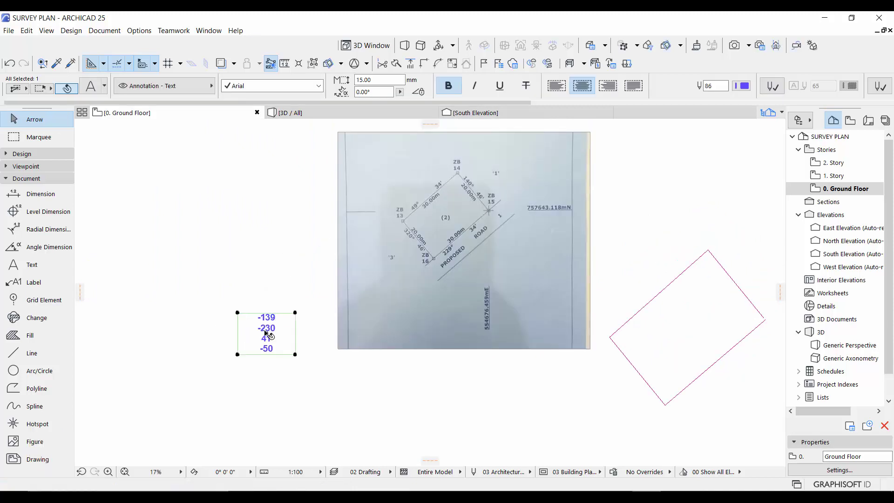
{"action": "left_click_drag", "start_coordinate": [266, 333], "coordinate": [286, 242]}
{"action": "left_click", "coordinate": [356, 79]}
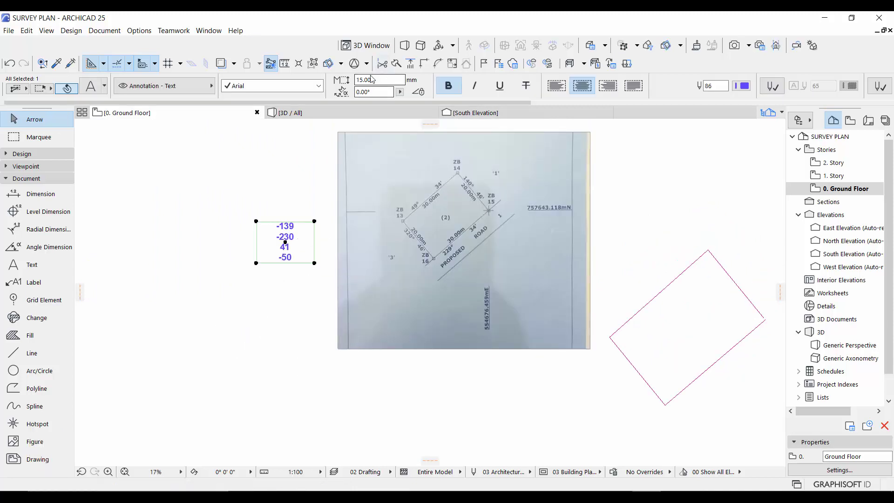
{"action": "type", "text": "20"}
{"action": "key", "text": "Tab"}
{"action": "left_click", "coordinate": [279, 307]}
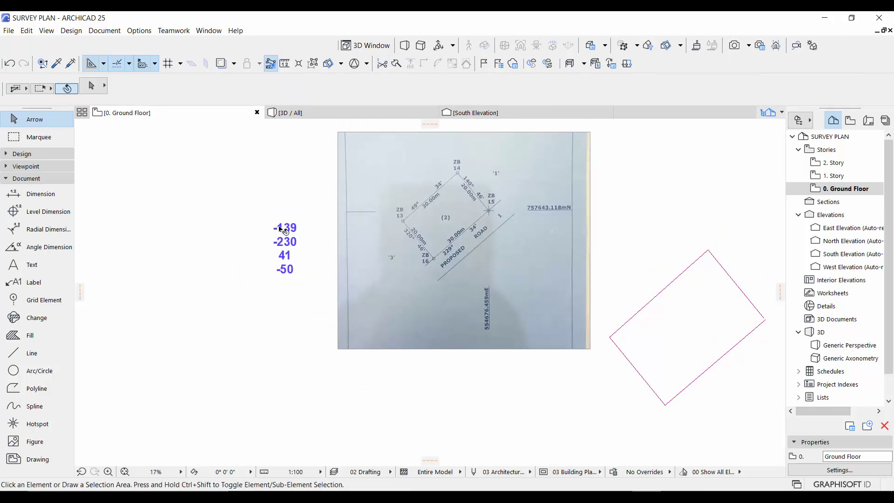
{"action": "scroll", "coordinate": [337, 225], "scroll_direction": "up", "scroll_amount": 2}
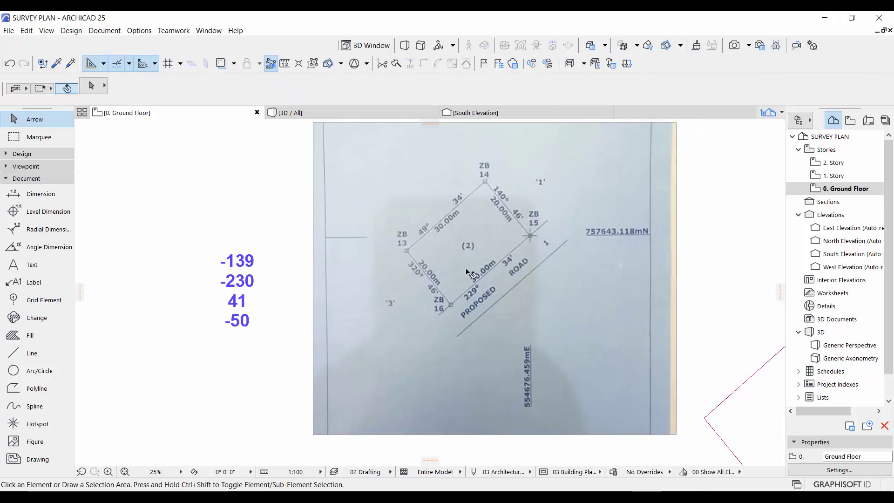
{"action": "scroll", "coordinate": [526, 243], "scroll_direction": "up", "scroll_amount": 3}
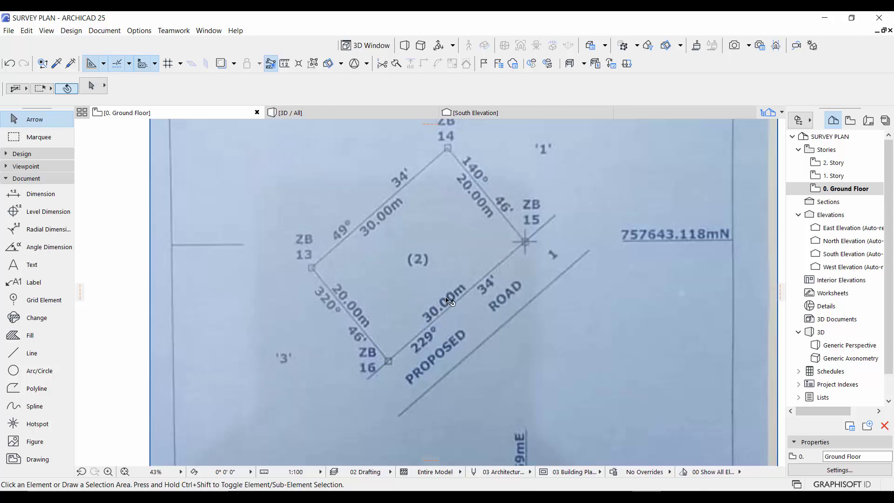
{"action": "scroll", "coordinate": [578, 241], "scroll_direction": "down", "scroll_amount": 3}
{"action": "scroll", "coordinate": [577, 242], "scroll_direction": "down", "scroll_amount": 1}
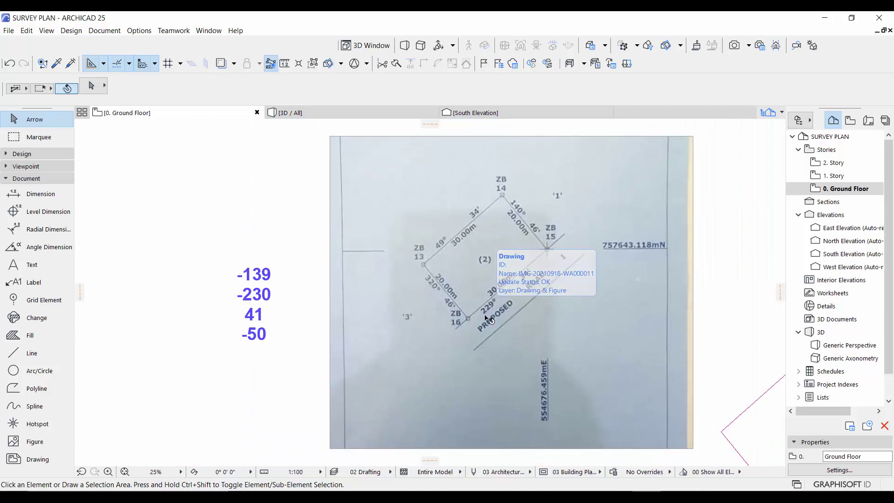
{"action": "scroll", "coordinate": [485, 314], "scroll_direction": "up", "scroll_amount": 1}
{"action": "scroll", "coordinate": [481, 321], "scroll_direction": "up", "scroll_amount": 2}
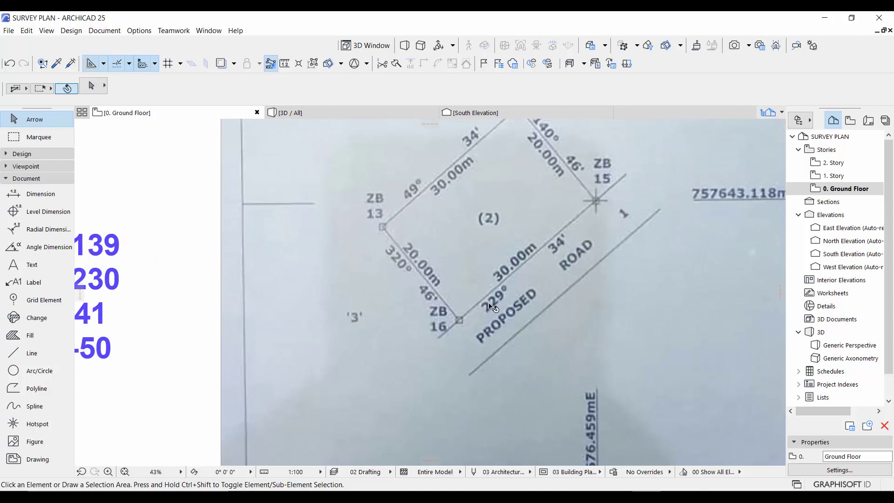
{"action": "middle_click_drag", "start_coordinate": [124, 260], "coordinate": [221, 259]}
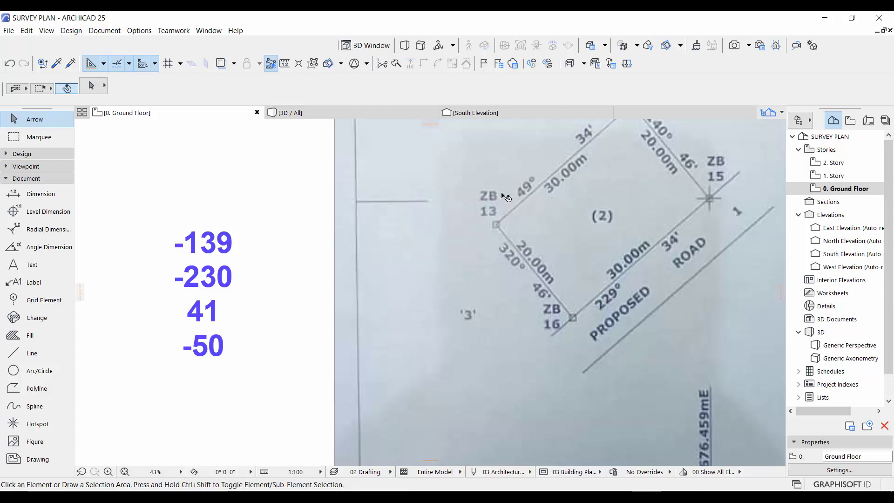
{"action": "scroll", "coordinate": [331, 307], "scroll_direction": "down", "scroll_amount": 1}
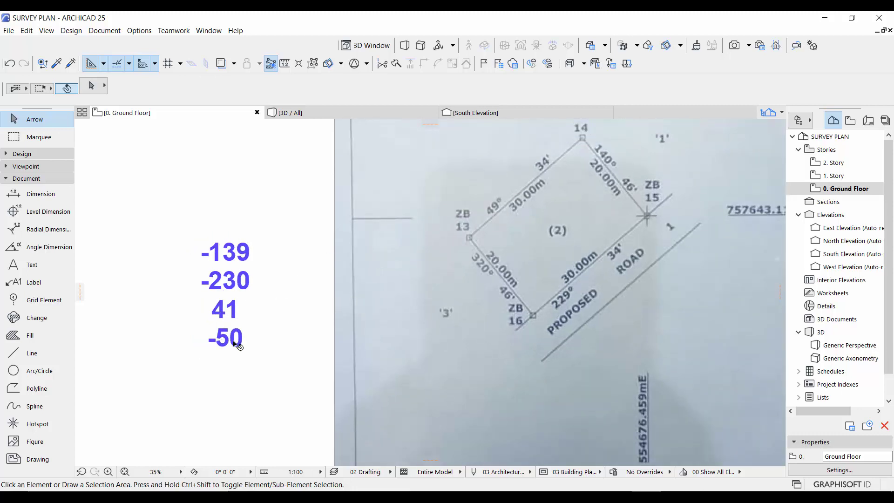
{"action": "scroll", "coordinate": [442, 289], "scroll_direction": "down", "scroll_amount": 2}
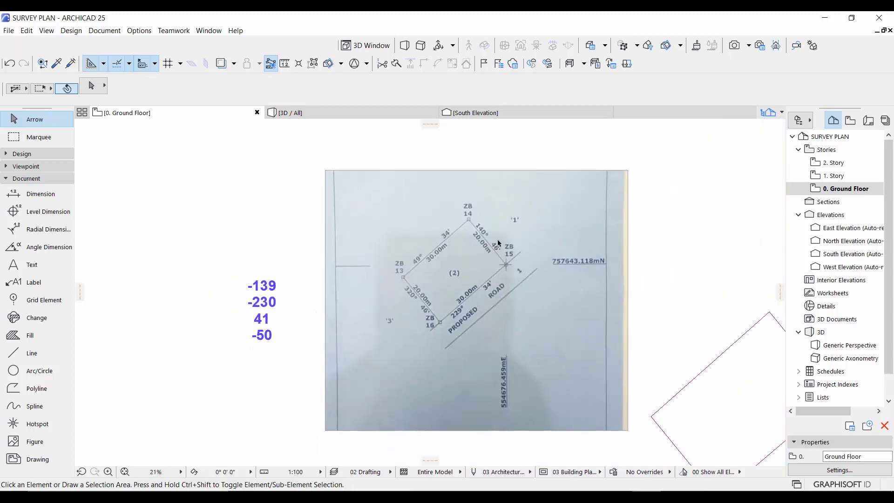
{"action": "left_click", "coordinate": [139, 31]}
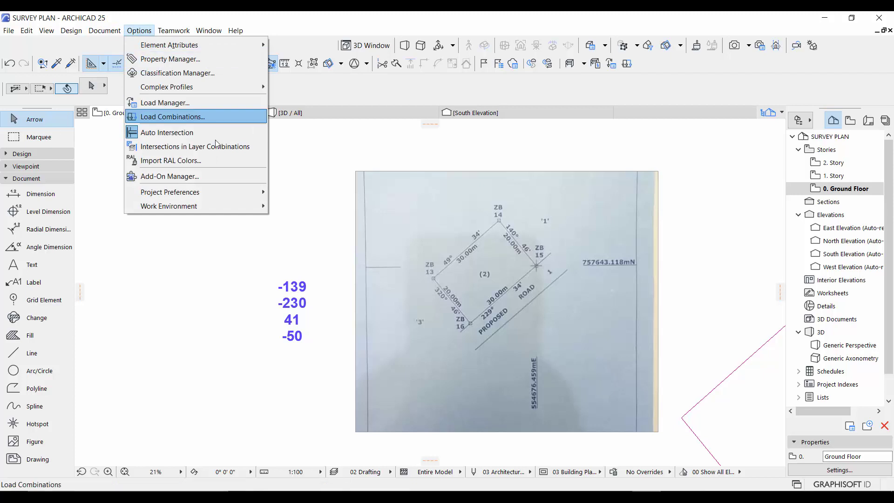
{"action": "mouse_move", "coordinate": [234, 192]}
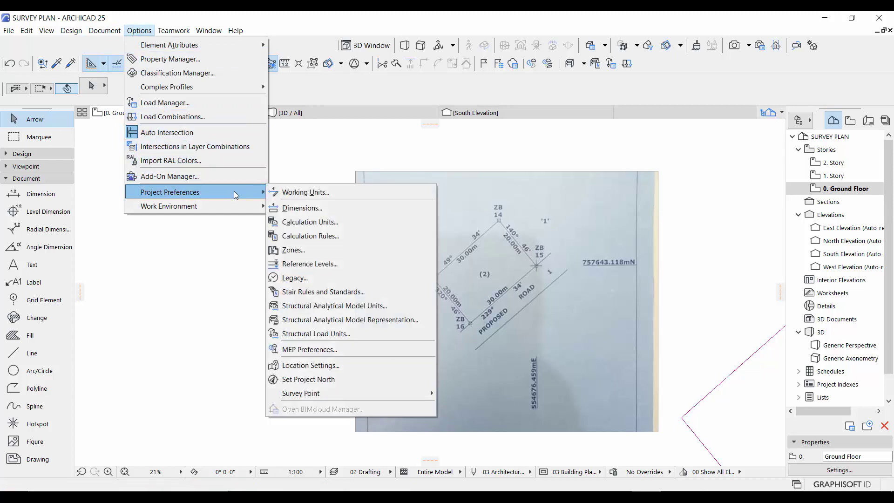
{"action": "left_click", "coordinate": [297, 191]}
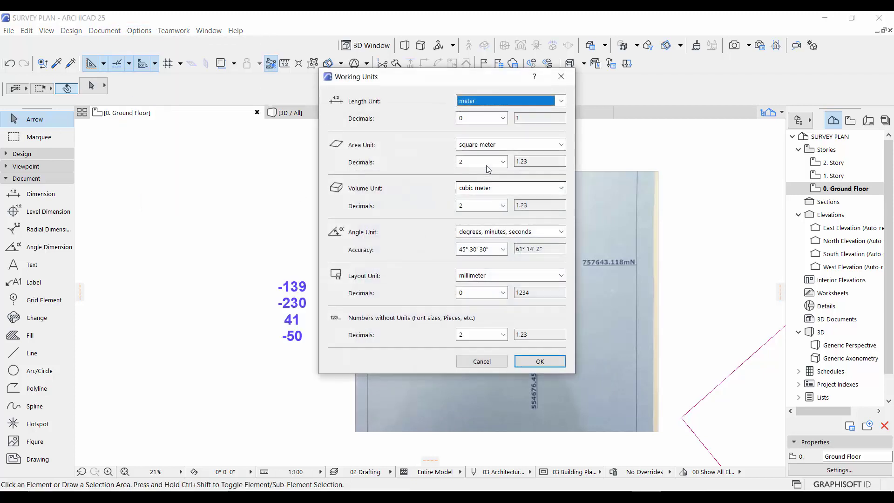
{"action": "left_click", "coordinate": [482, 102]}
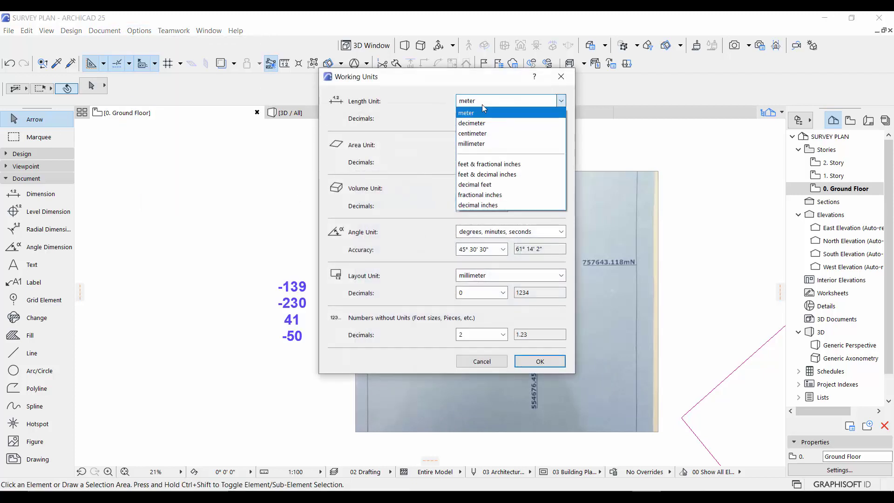
{"action": "left_click", "coordinate": [472, 145]}
{"action": "left_click", "coordinate": [471, 232]}
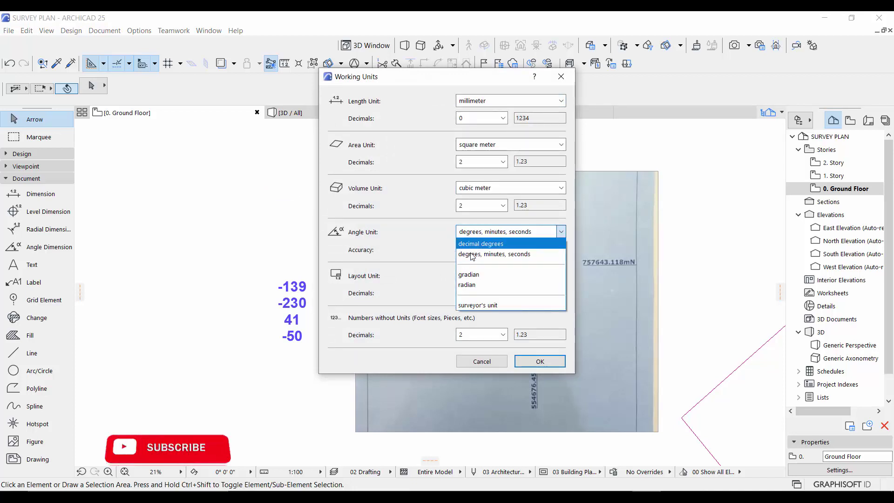
{"action": "left_click", "coordinate": [468, 247]}
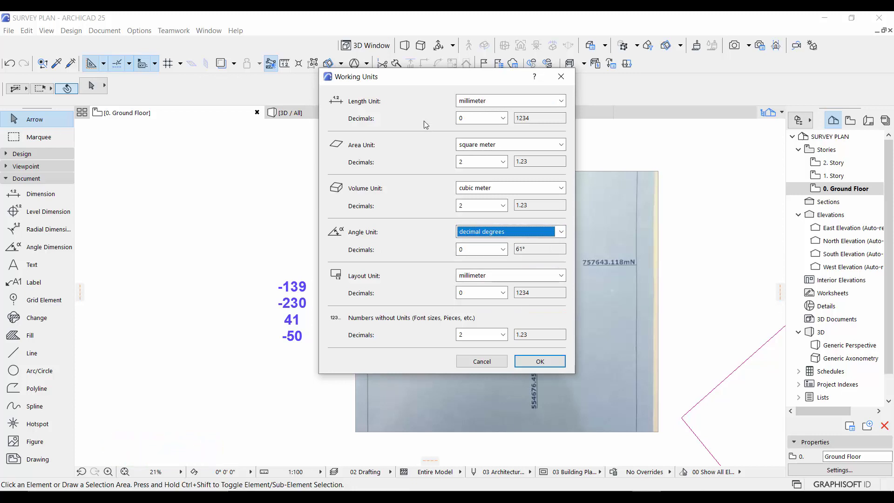
{"action": "left_click", "coordinate": [468, 101]}
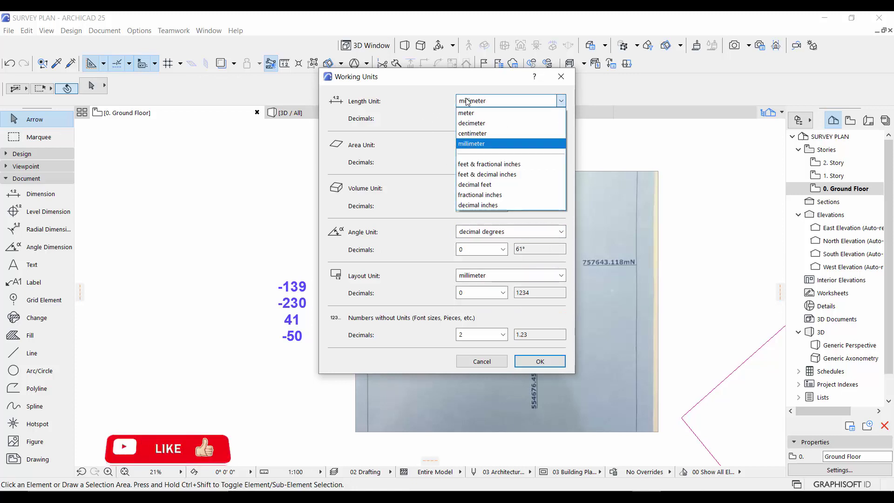
{"action": "left_click", "coordinate": [466, 114]}
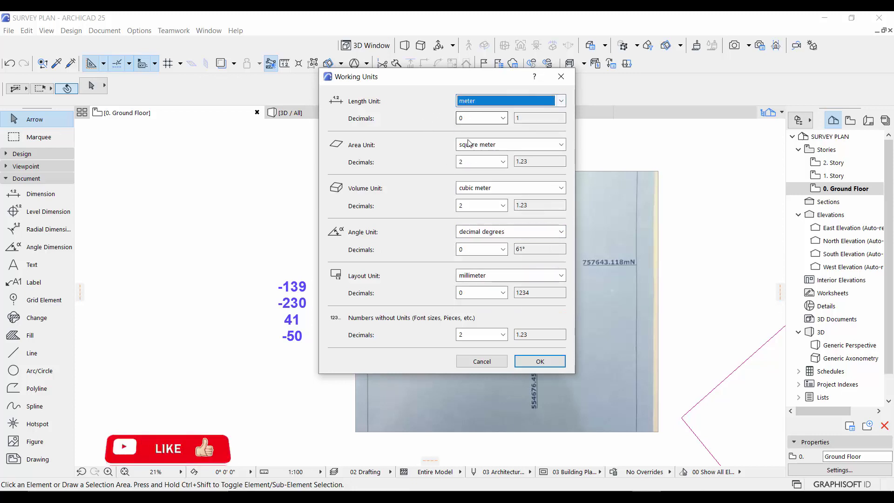
{"action": "left_click", "coordinate": [481, 235]}
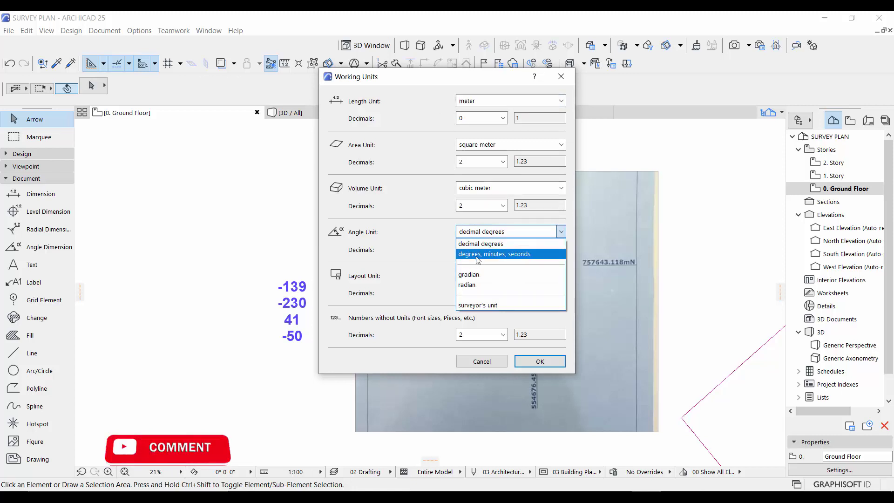
{"action": "left_click", "coordinate": [478, 256]}
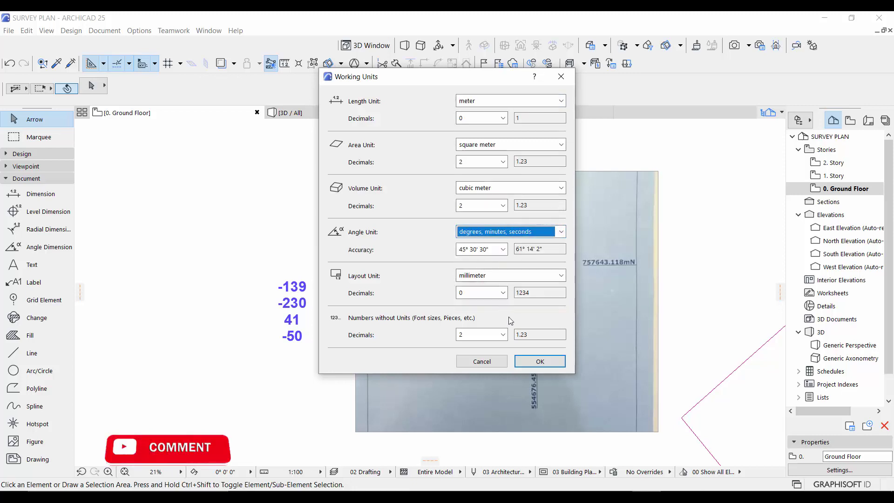
{"action": "left_click", "coordinate": [525, 362]}
{"action": "middle_click_drag", "start_coordinate": [361, 359], "coordinate": [457, 303]}
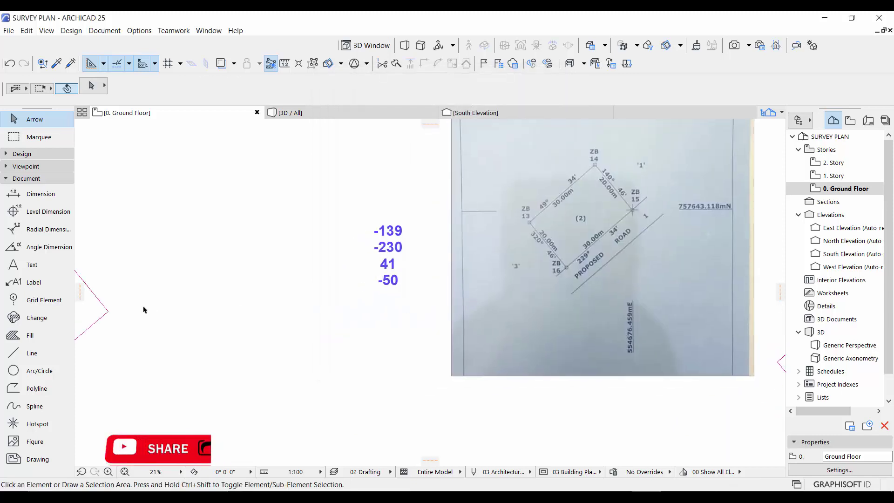
Choose straight-line drawing and place a start point in empty space below the bearing numbers
{"action": "left_click", "coordinate": [61, 353]}
{"action": "middle_click_drag", "start_coordinate": [298, 356], "coordinate": [347, 316]}
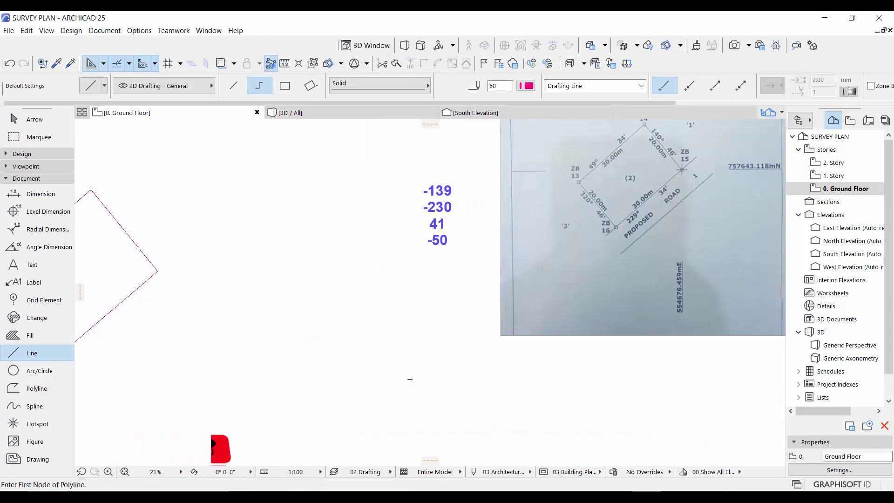
{"action": "middle_click_drag", "start_coordinate": [450, 365], "coordinate": [393, 416]}
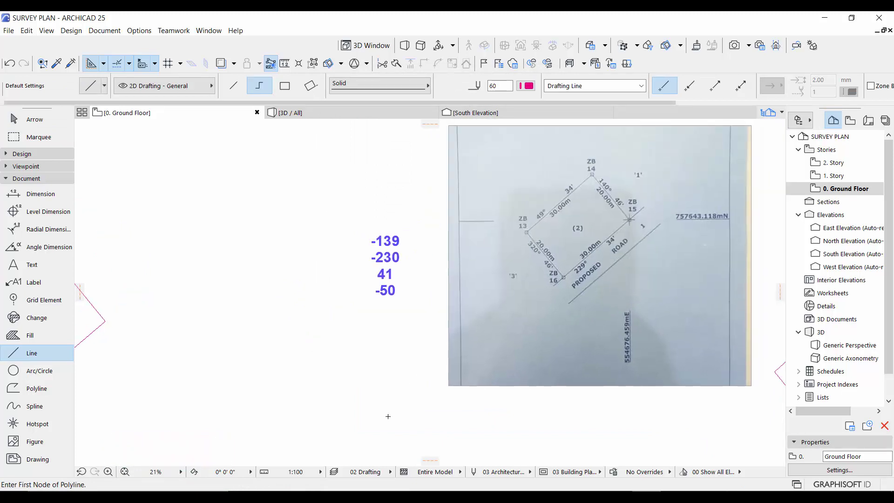
{"action": "left_click", "coordinate": [388, 416]}
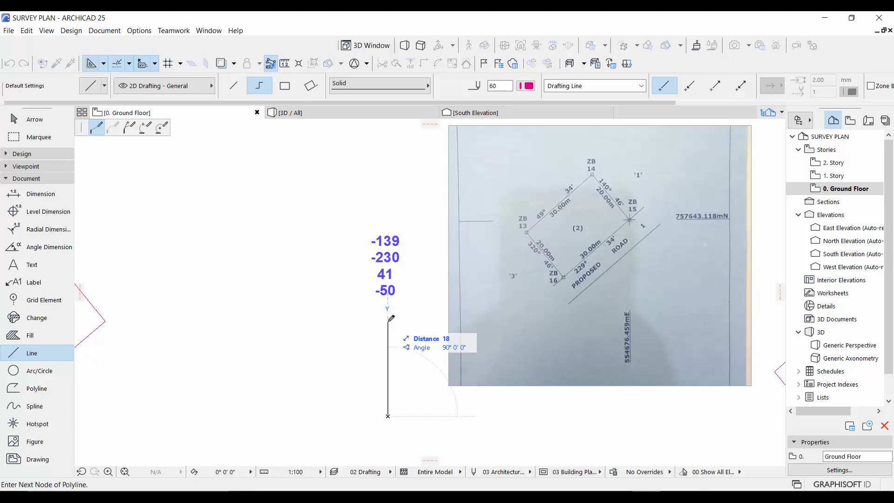
Enter the first side as 30 long at -139°34'0" and bring up the finishing options
{"action": "type", "text": "30"}
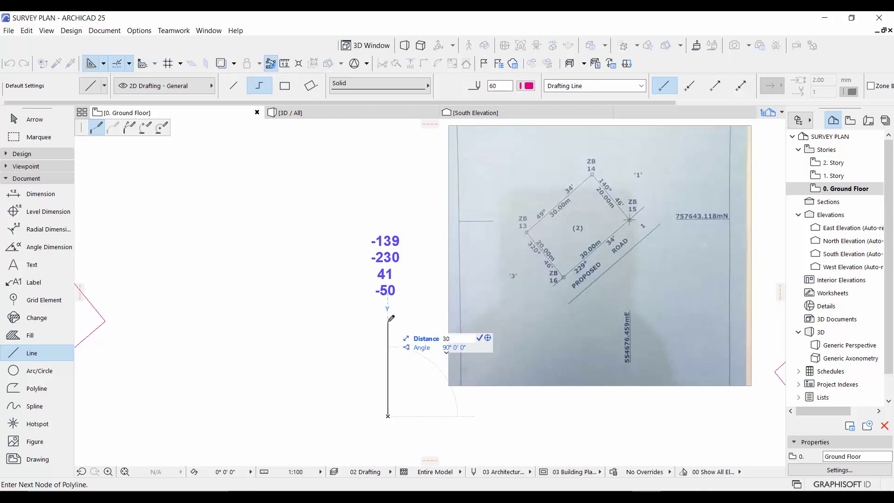
{"action": "key", "text": "Tab"}
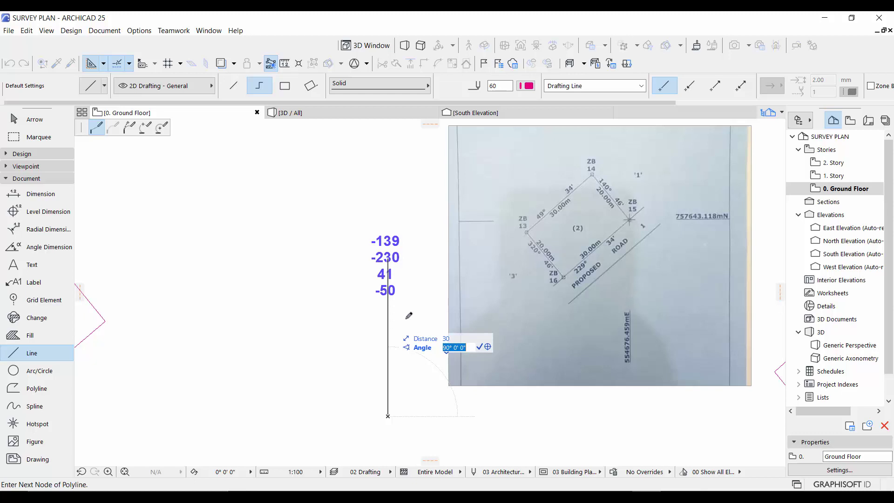
{"action": "type", "text": "-"}
{"action": "key", "text": "Return"}
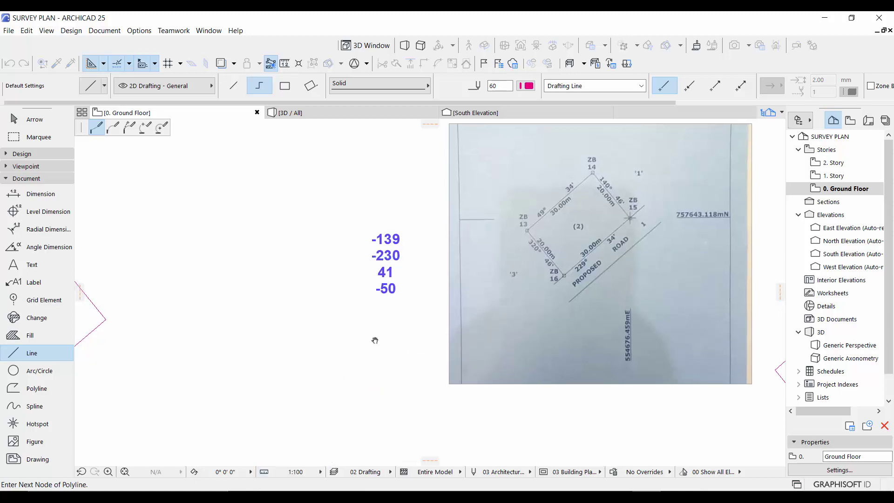
{"action": "middle_click_drag", "start_coordinate": [373, 339], "coordinate": [456, 270]}
{"action": "right_click", "coordinate": [425, 289]}
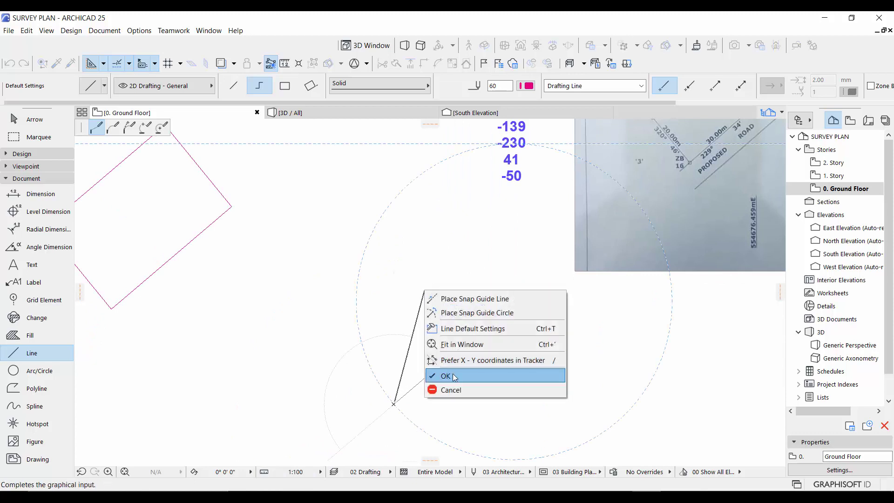
Finish the first side, switch to single Line and start the next side at its endpoint
{"action": "left_click", "coordinate": [455, 377]}
{"action": "left_click", "coordinate": [234, 86]}
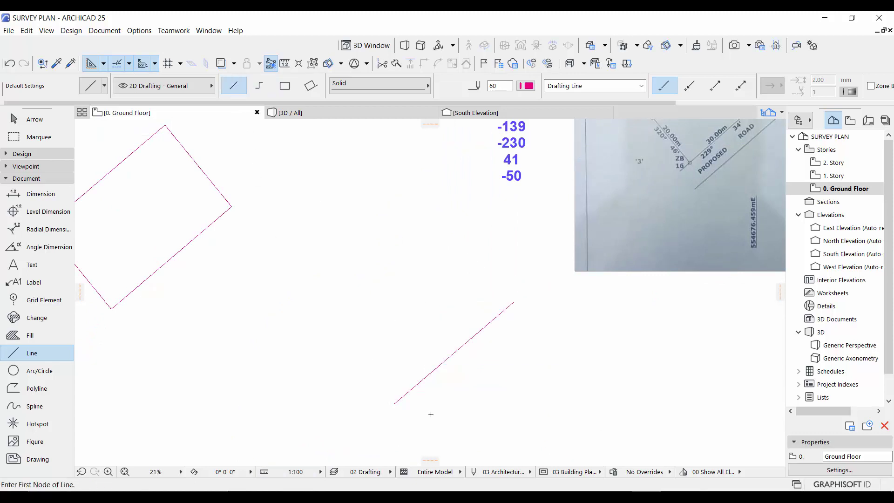
{"action": "left_click", "coordinate": [394, 403]}
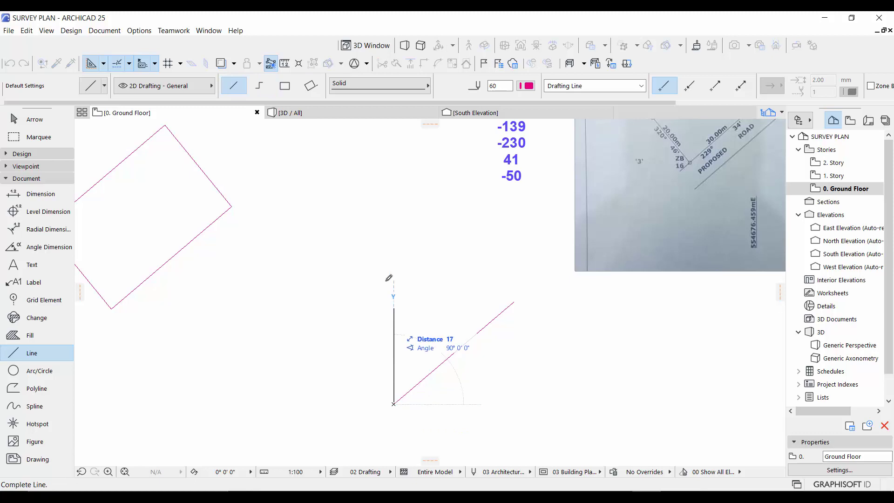
{"action": "middle_click_drag", "start_coordinate": [393, 273], "coordinate": [384, 311]}
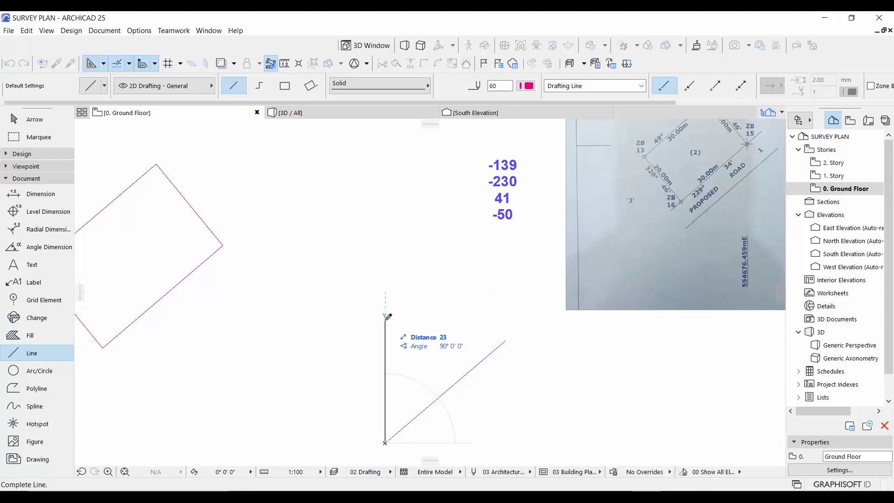
Enter the second side as 20 long at -230°46'0"
{"action": "type", "text": "2"}
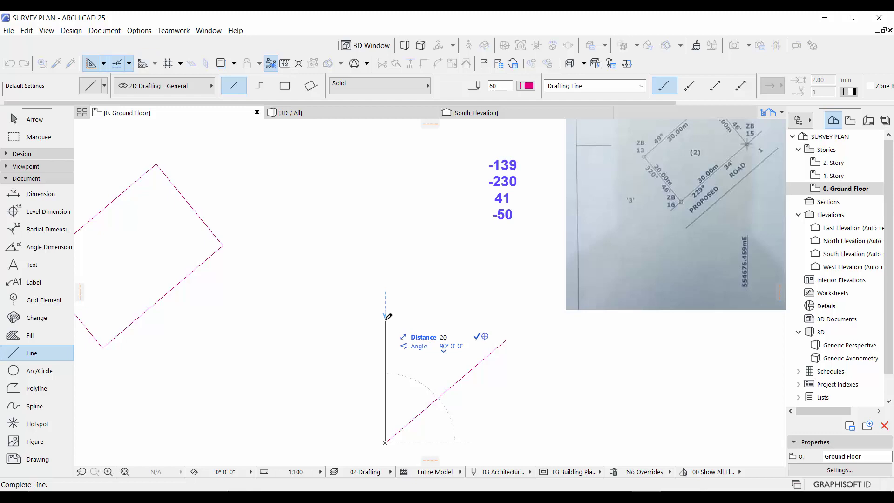
{"action": "key", "text": "Tab"}
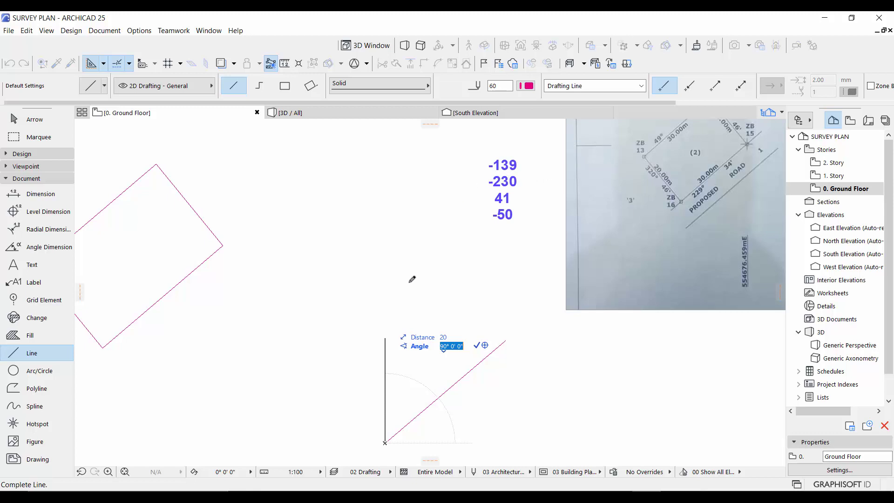
{"action": "type", "text": "-"}
{"action": "type", "text": "46 0"}
{"action": "key", "text": "Return"}
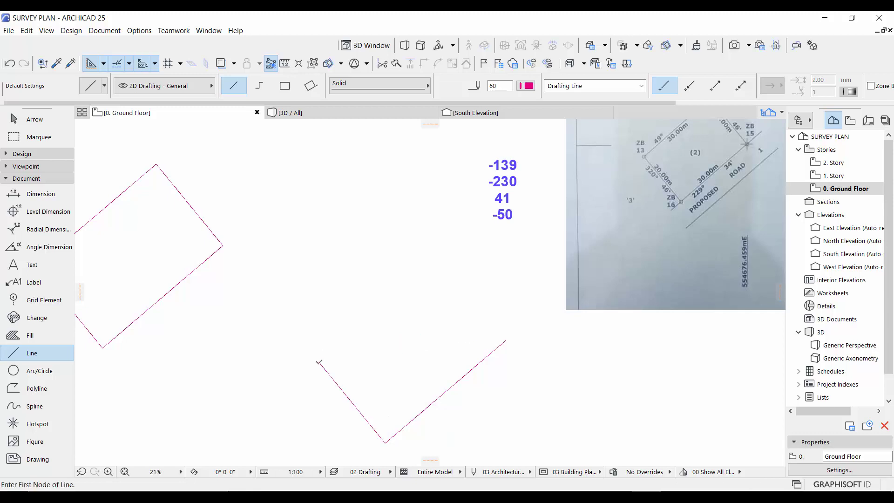
{"action": "left_click", "coordinate": [319, 361]}
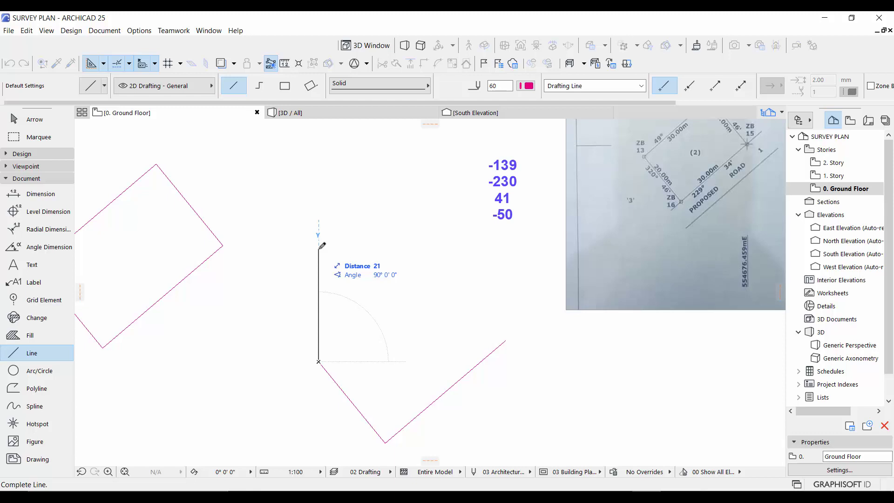
{"action": "type", "text": "3"}
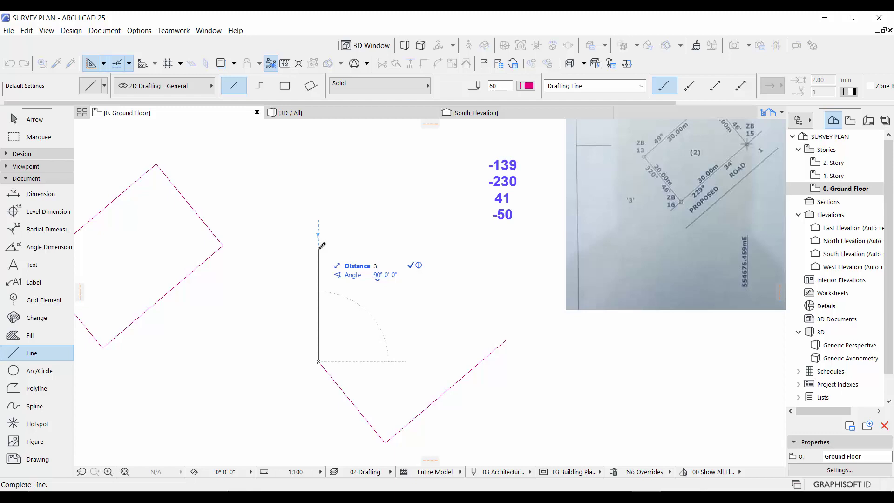
{"action": "type", "text": "0"}
{"action": "key", "text": "Tab"}
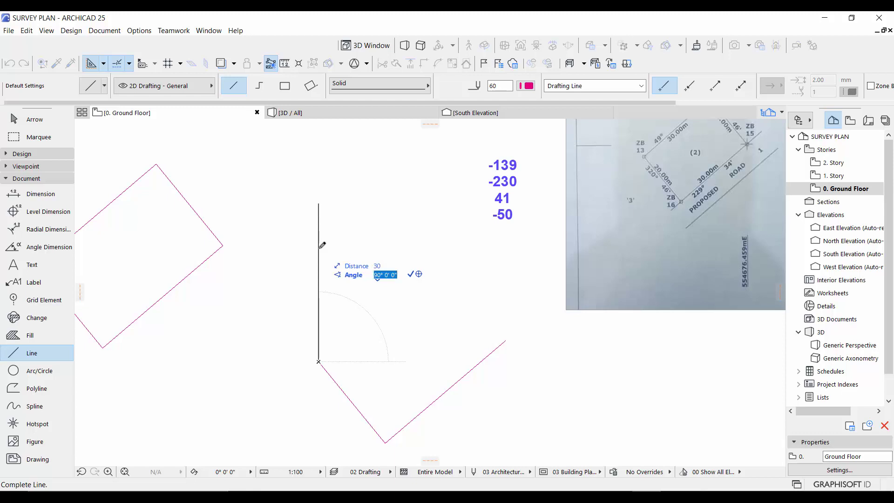
{"action": "middle_click_drag", "start_coordinate": [322, 246], "coordinate": [300, 305]}
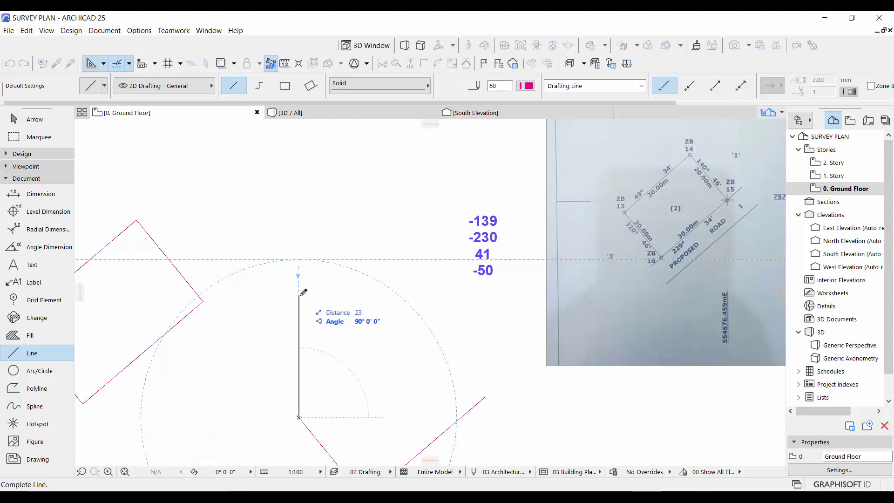
{"action": "key", "text": "Tab"}
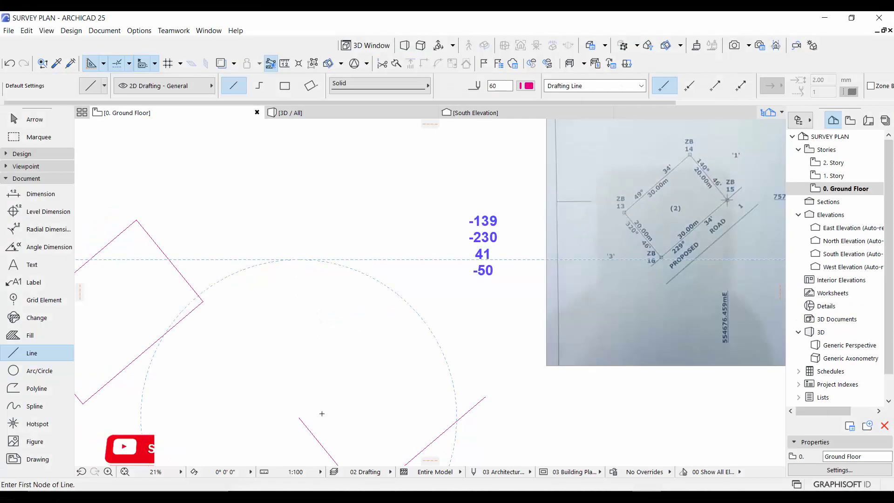
{"action": "left_click", "coordinate": [299, 417]}
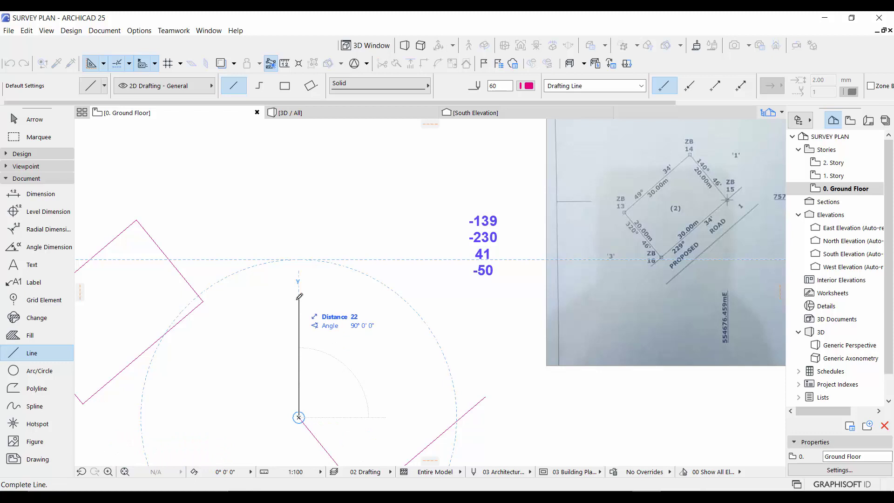
Enter the third side as 30 long at 41°34' from the second side's end
{"action": "type", "text": "30"}
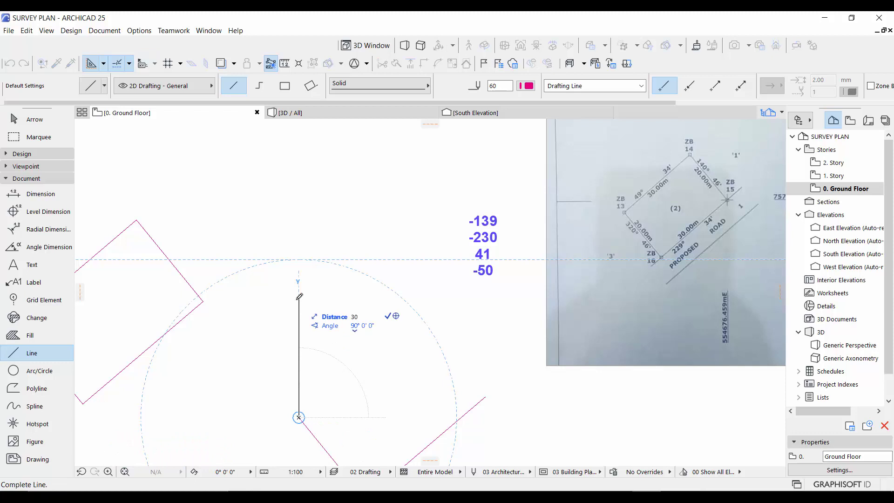
{"action": "key", "text": "Tab"}
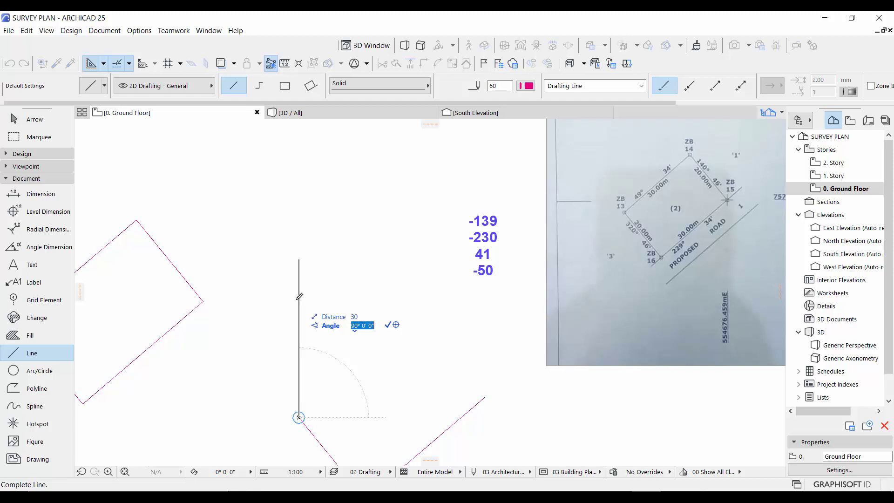
{"action": "type", "text": "41 34 0"}
{"action": "key", "text": "Return"}
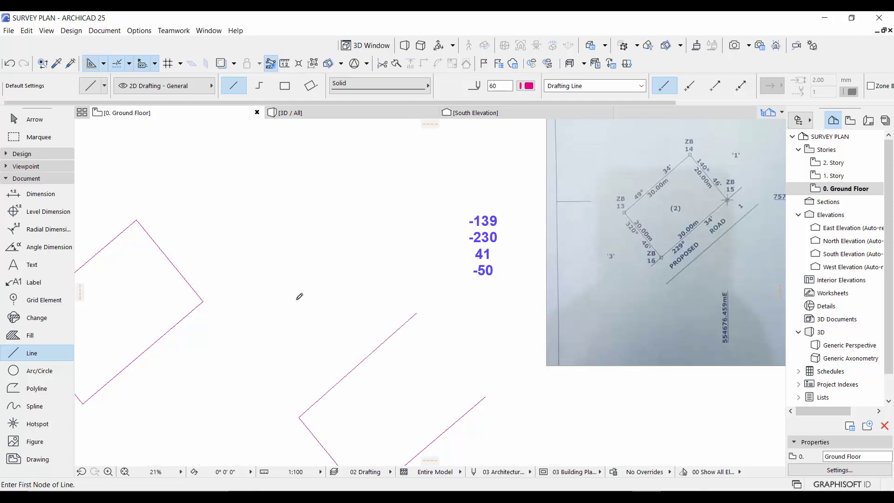
Draw the closing fourth side from the third side's end, 20 long at -50°46'0"
{"action": "left_click", "coordinate": [417, 313]}
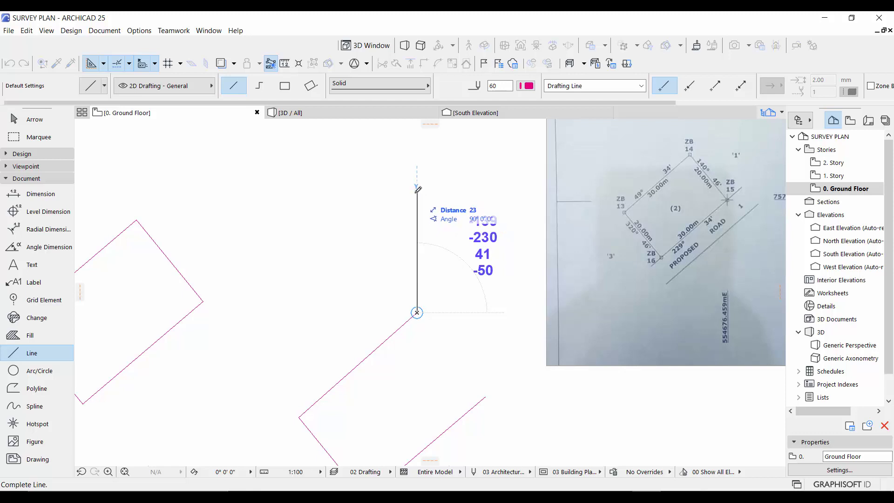
{"action": "type", "text": "20"}
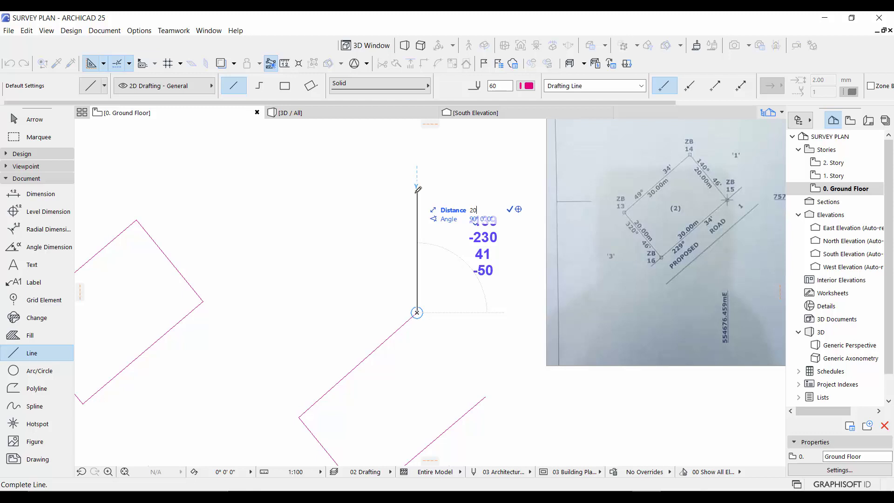
{"action": "key", "text": "Tab"}
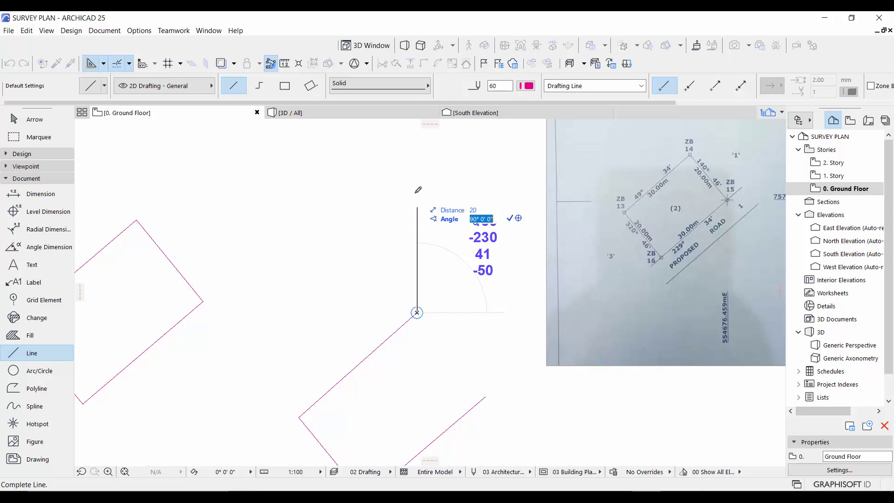
{"action": "type", "text": "-50 46 0"}
{"action": "key", "text": "Return"}
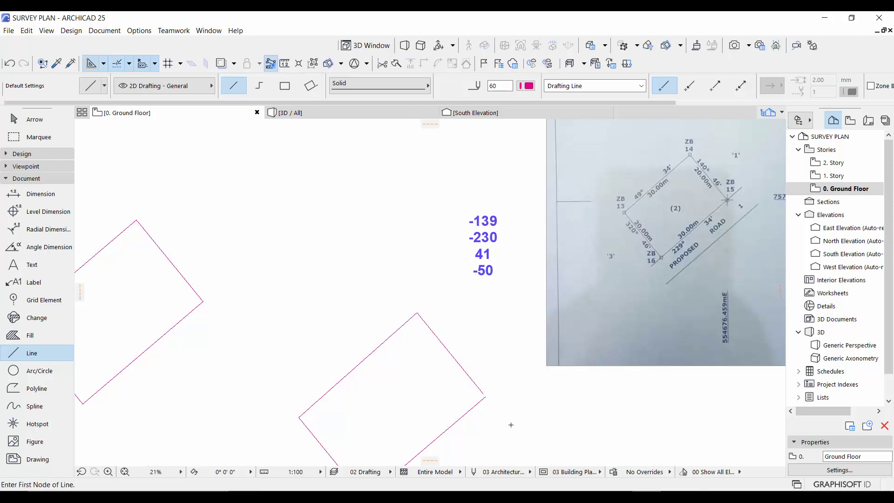
Zoom out and back in, then place a new line's first node just below the survey image
{"action": "scroll", "coordinate": [509, 433], "scroll_direction": "up", "scroll_amount": 10}
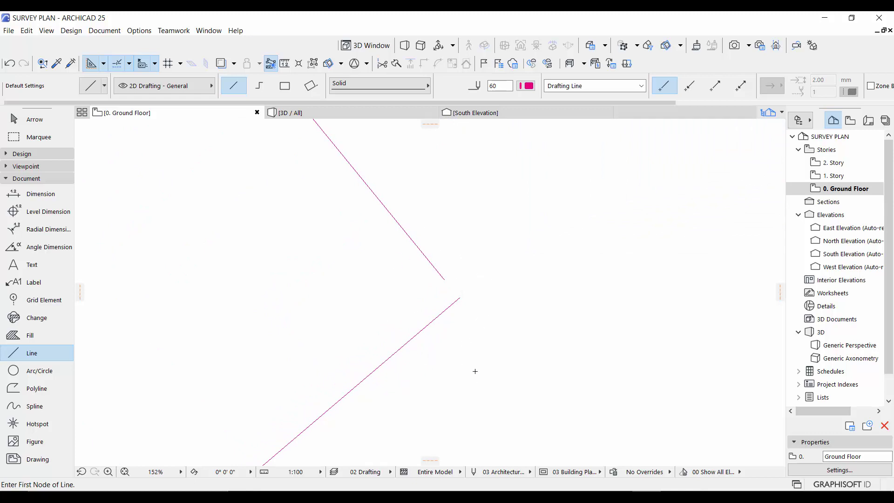
{"action": "scroll", "coordinate": [475, 371], "scroll_direction": "down", "scroll_amount": 9}
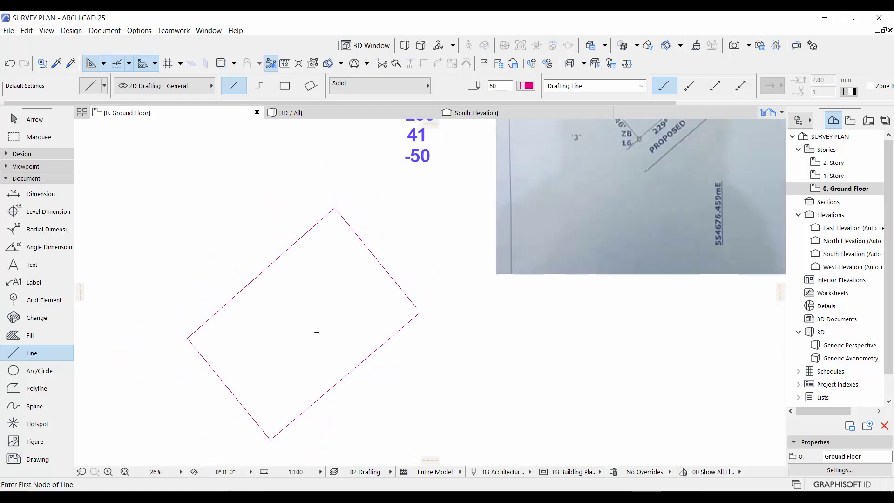
{"action": "scroll", "coordinate": [317, 332], "scroll_direction": "down", "scroll_amount": 2}
{"action": "scroll", "coordinate": [410, 310], "scroll_direction": "up", "scroll_amount": 9}
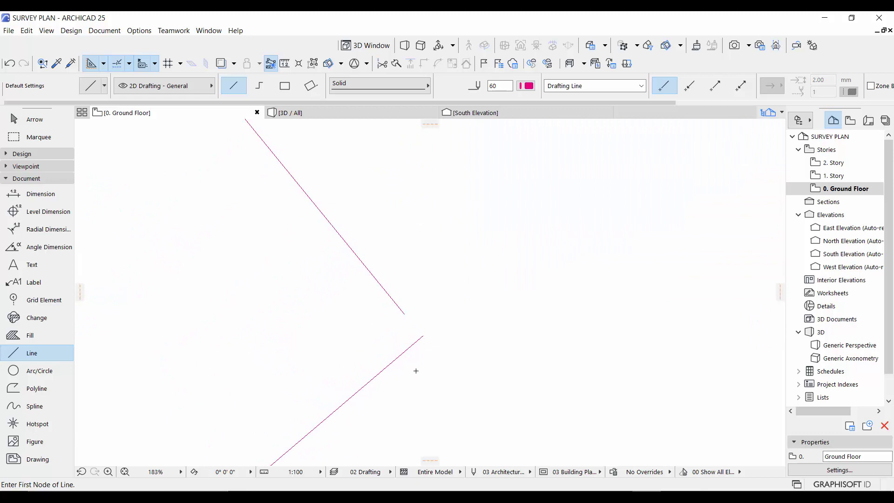
{"action": "scroll", "coordinate": [406, 313], "scroll_direction": "down", "scroll_amount": 8}
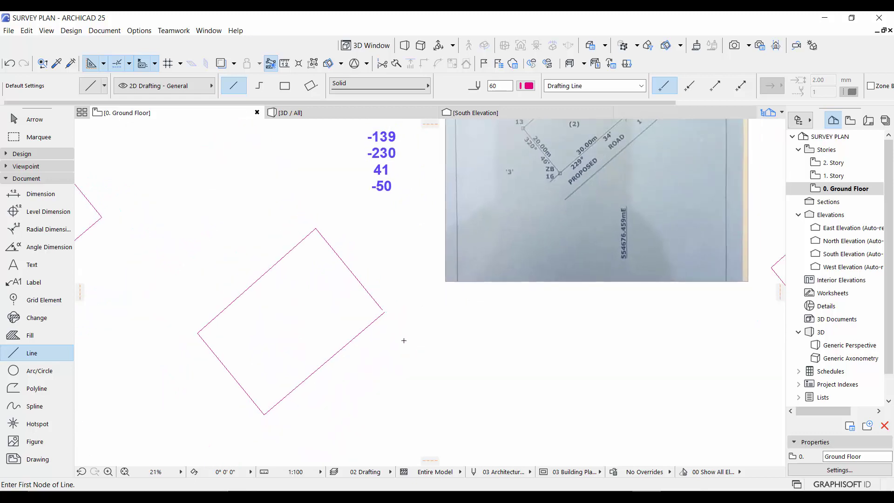
{"action": "scroll", "coordinate": [406, 356], "scroll_direction": "down", "scroll_amount": 2}
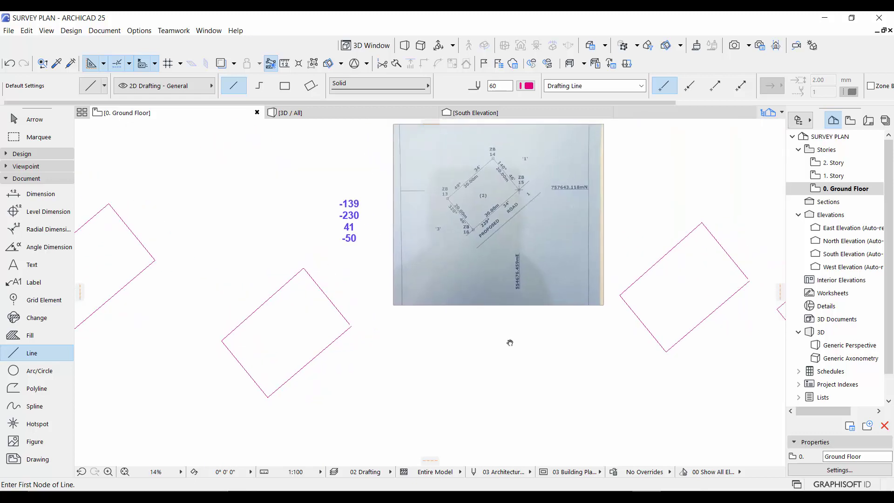
{"action": "scroll", "coordinate": [515, 343], "scroll_direction": "up", "scroll_amount": 1}
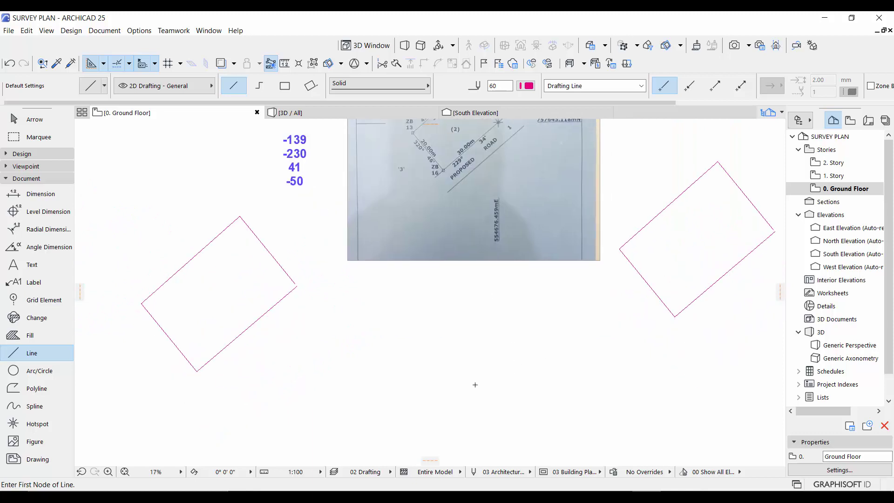
{"action": "left_click", "coordinate": [493, 417]}
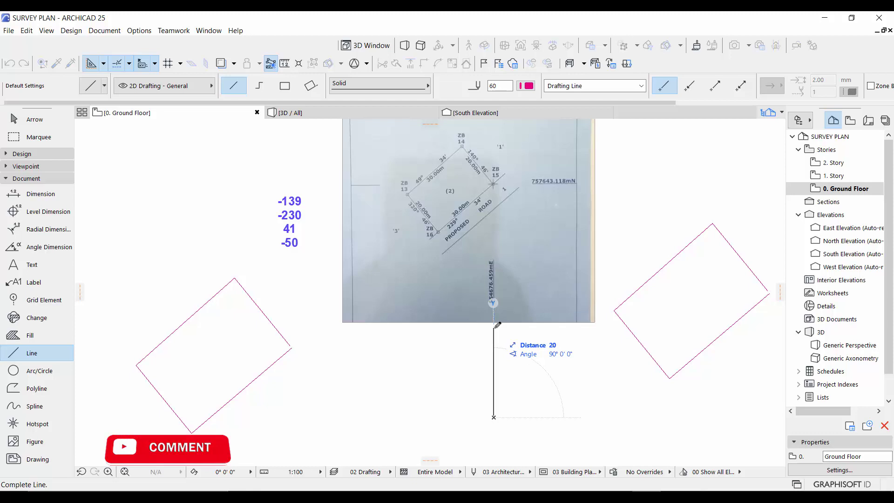
Complete the line in the tracker with angle 229°34'0" and distance 30
{"action": "key", "text": "Tab"}
{"action": "key", "text": "Tab"}
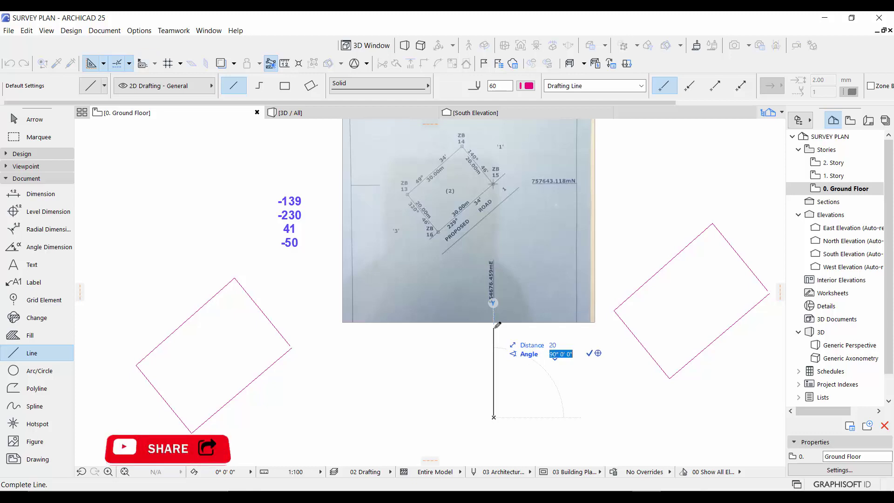
{"action": "type", "text": "229"}
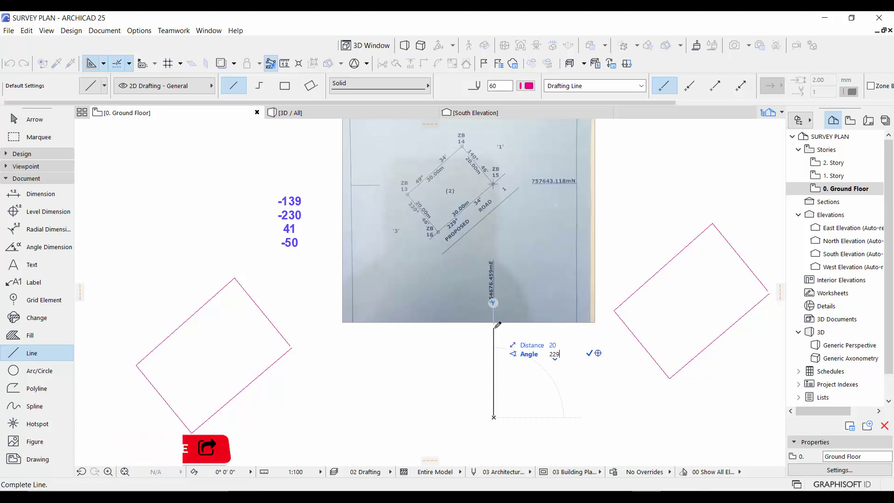
{"action": "type", "text": " 34"}
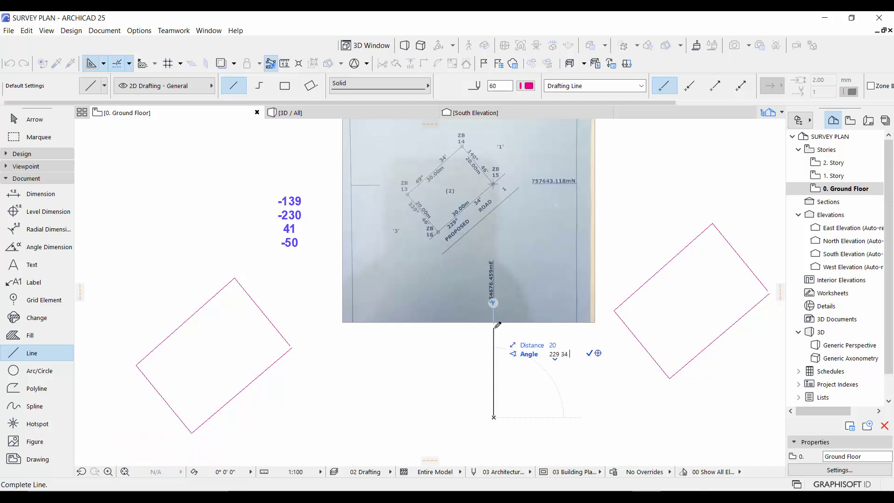
{"action": "type", "text": " 0"}
{"action": "key", "text": "Tab"}
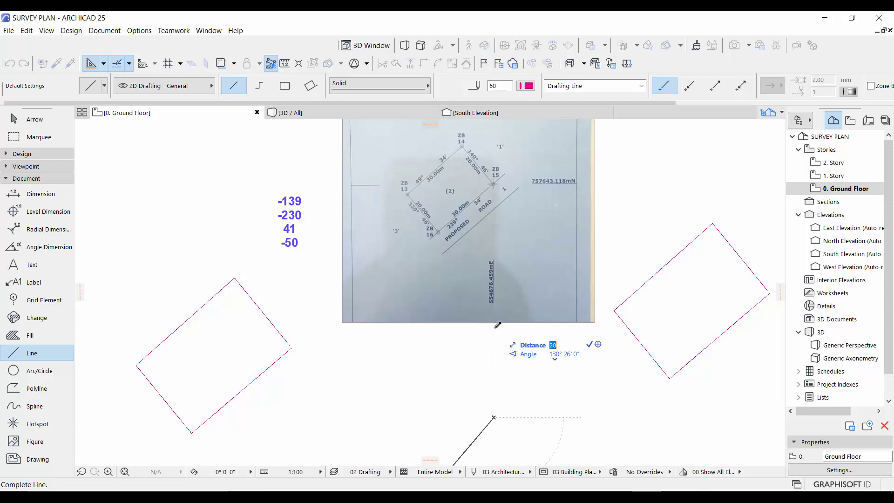
{"action": "key", "text": "shift"}
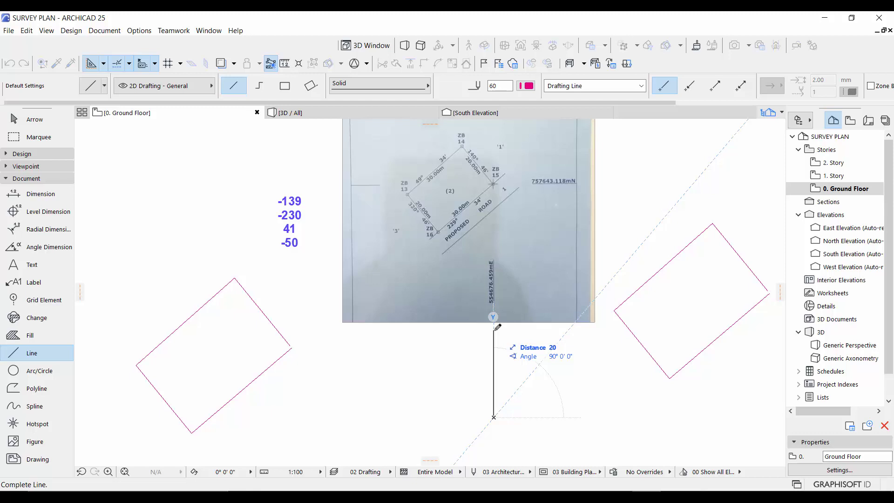
{"action": "key", "text": "Tab"}
{"action": "key", "text": "Tab"}
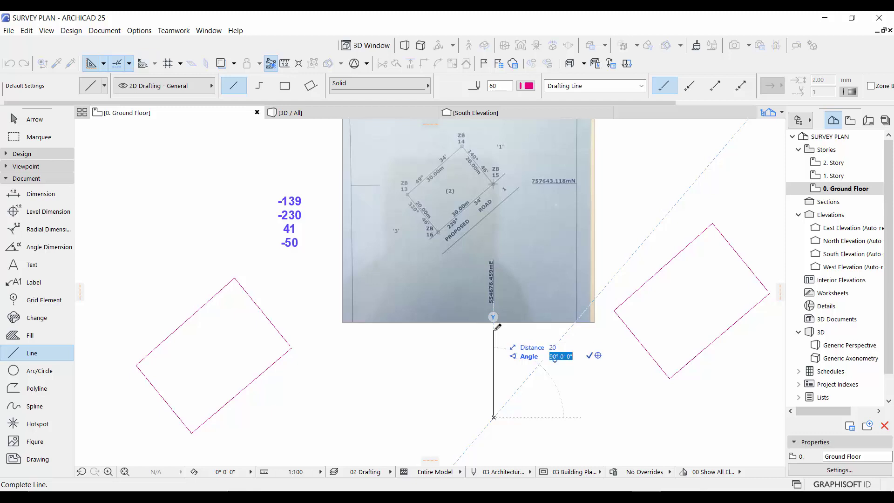
{"action": "type", "text": "2"}
{"action": "type", "text": "9 34 0"}
{"action": "key", "text": "Return"}
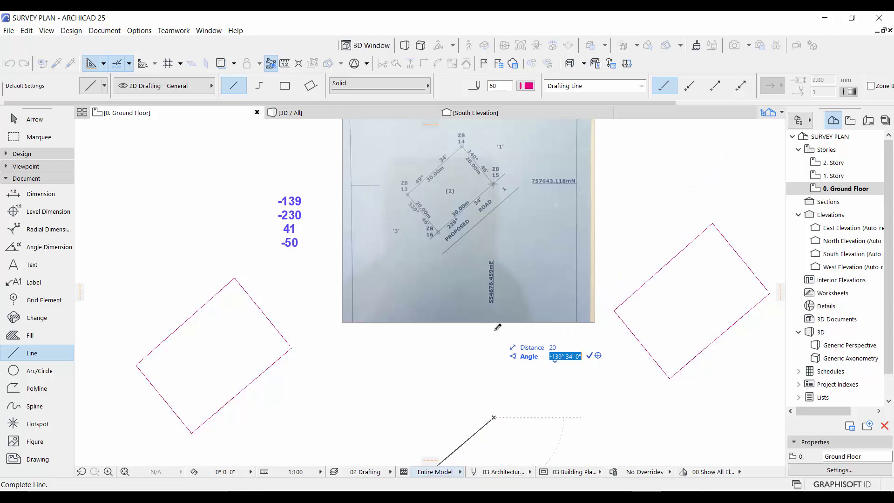
{"action": "key", "text": "Tab"}
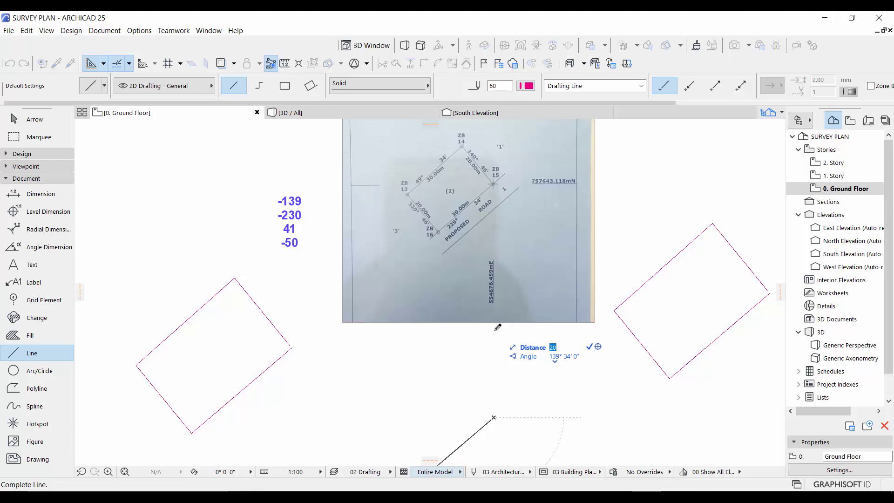
{"action": "type", "text": "30"}
{"action": "key", "text": "Return"}
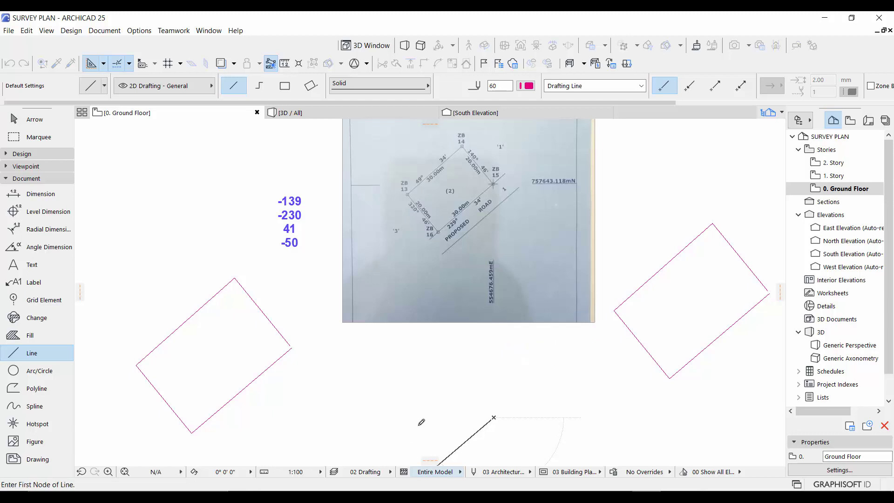
{"action": "scroll", "coordinate": [460, 355], "scroll_direction": "down", "scroll_amount": 3}
Move the survey image down-left beside the new diagonal line
{"action": "mouse_move", "coordinate": [442, 385]}
{"action": "middle_mouse_down"}
{"action": "mouse_move", "coordinate": [488, 366]}
{"action": "mouse_move", "coordinate": [471, 311]}
{"action": "middle_mouse_up"}
{"action": "scroll", "coordinate": [471, 312], "scroll_direction": "up", "scroll_amount": 2}
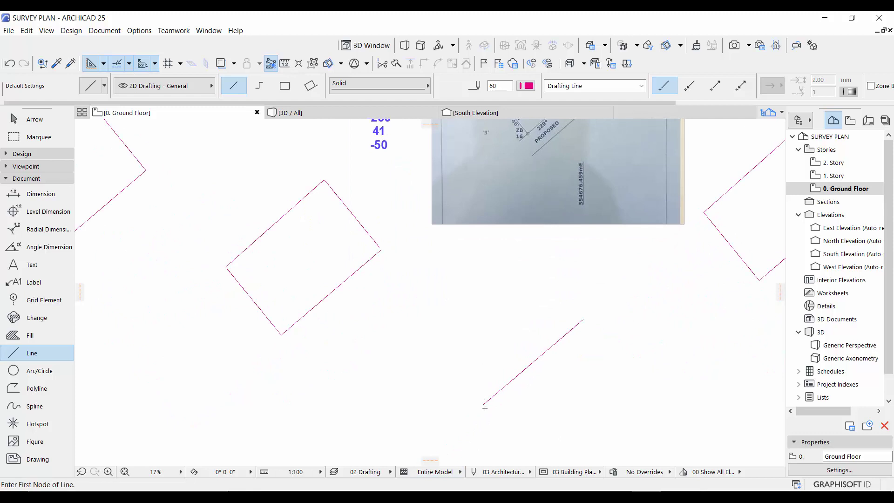
{"action": "scroll", "coordinate": [485, 400], "scroll_direction": "down", "scroll_amount": 2}
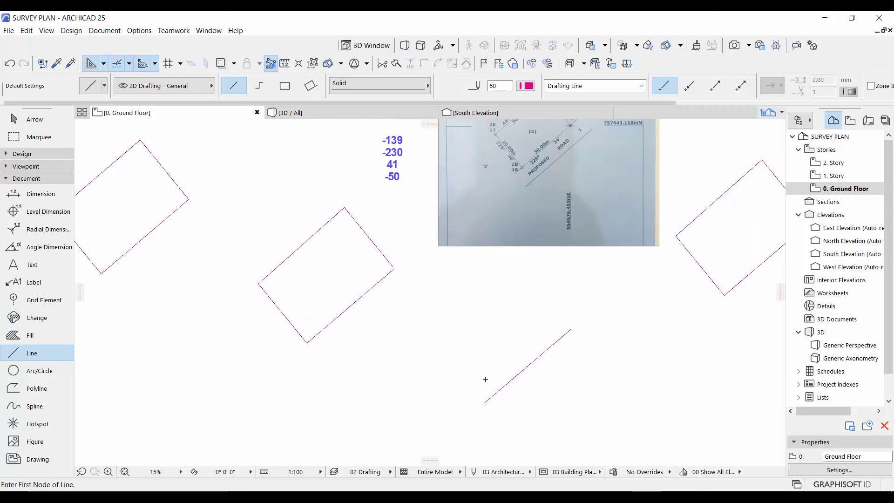
{"action": "key", "text": "Escape"}
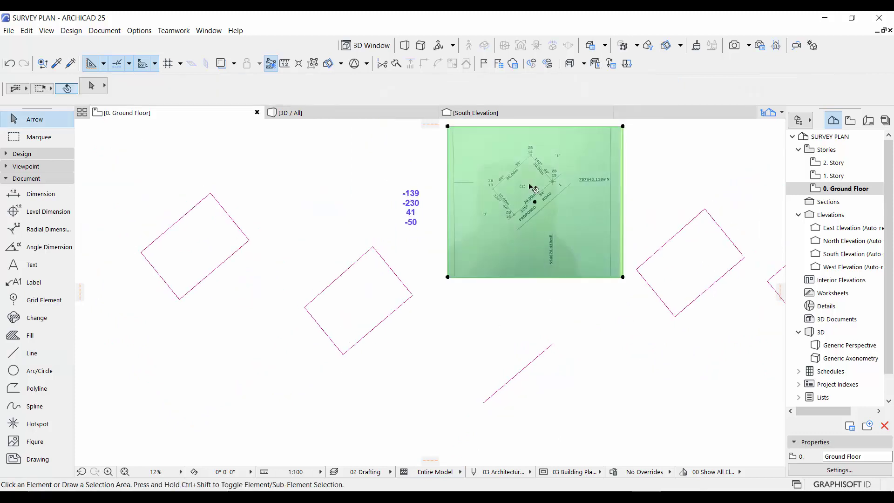
{"action": "left_click", "coordinate": [535, 201]}
{"action": "left_click_drag", "start_coordinate": [536, 203], "coordinate": [351, 368]}
{"action": "scroll", "coordinate": [361, 406], "scroll_direction": "up", "scroll_amount": 3}
Deselect the image and start a new line at the diagonal line's lower endpoint
{"action": "left_click", "coordinate": [525, 406]}
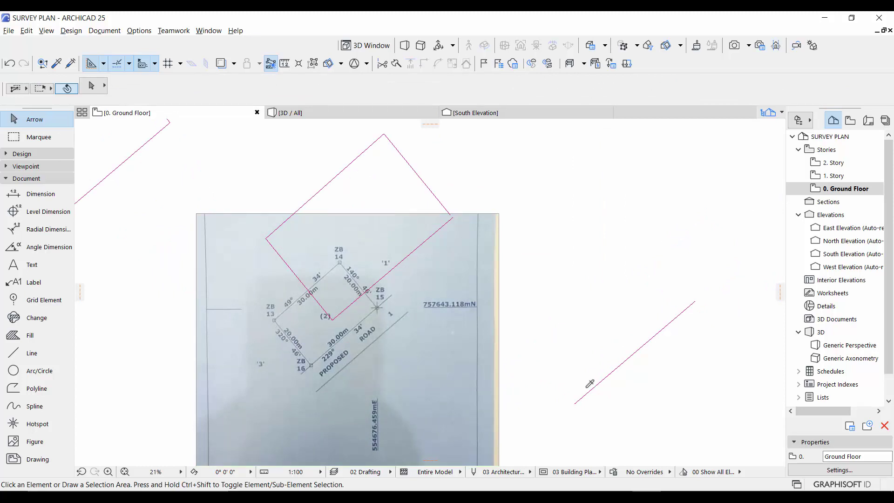
{"action": "key", "text": "l"}
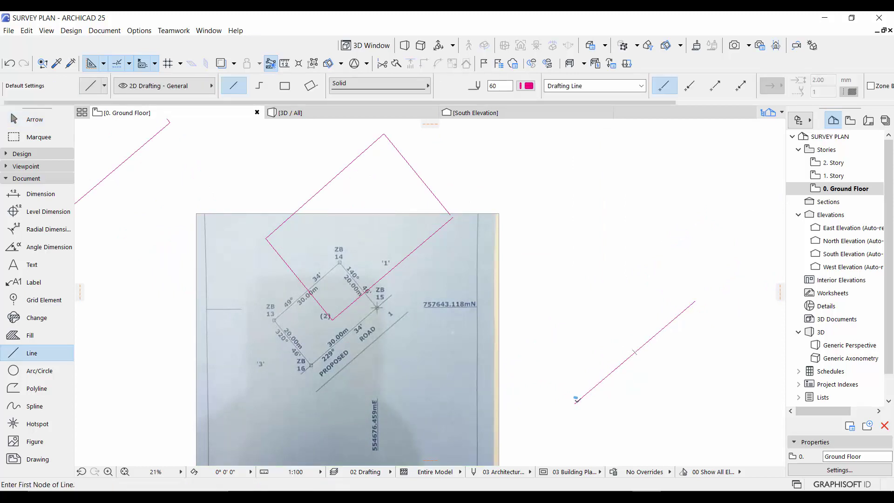
{"action": "left_click", "coordinate": [574, 403]}
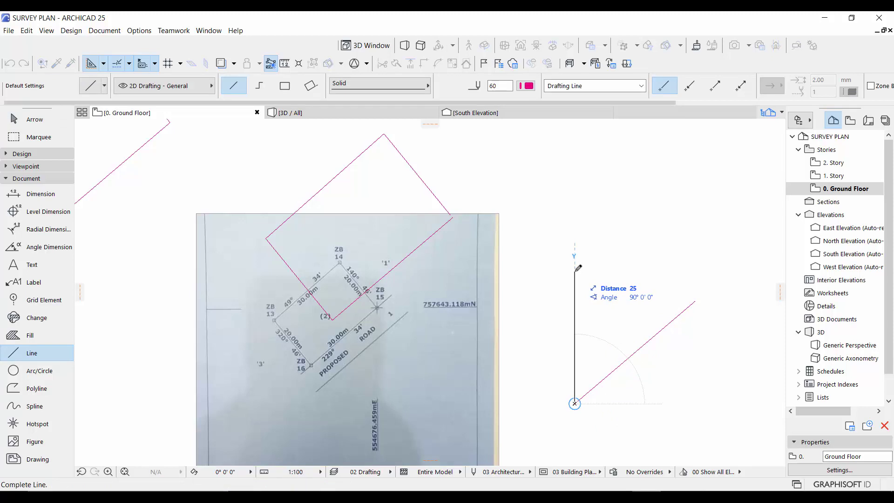
Draw a 20-long line at 320°46'0" from the lower end, forming a corner
{"action": "key", "text": "Tab"}
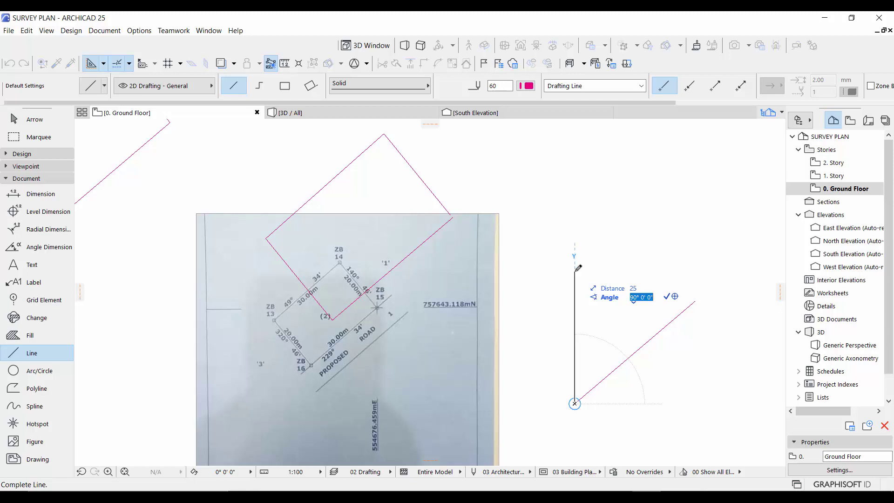
{"action": "type", "text": "320 46 0"}
{"action": "key", "text": "Return"}
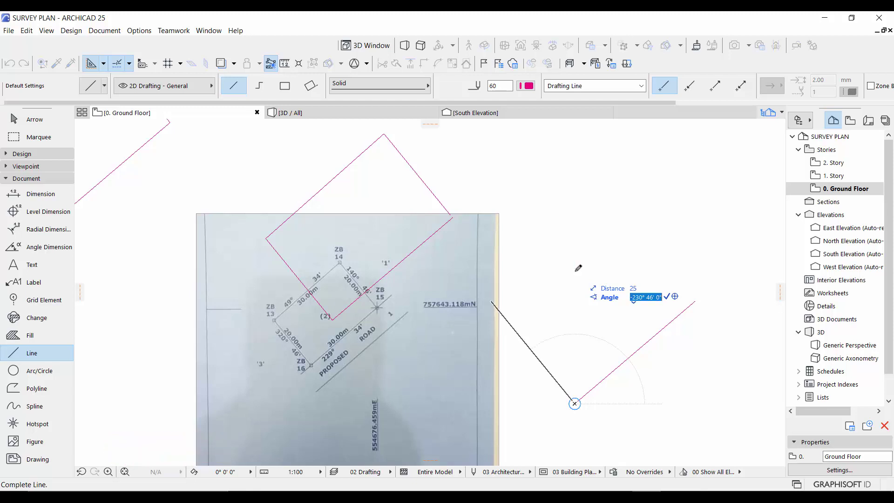
{"action": "key", "text": "Tab"}
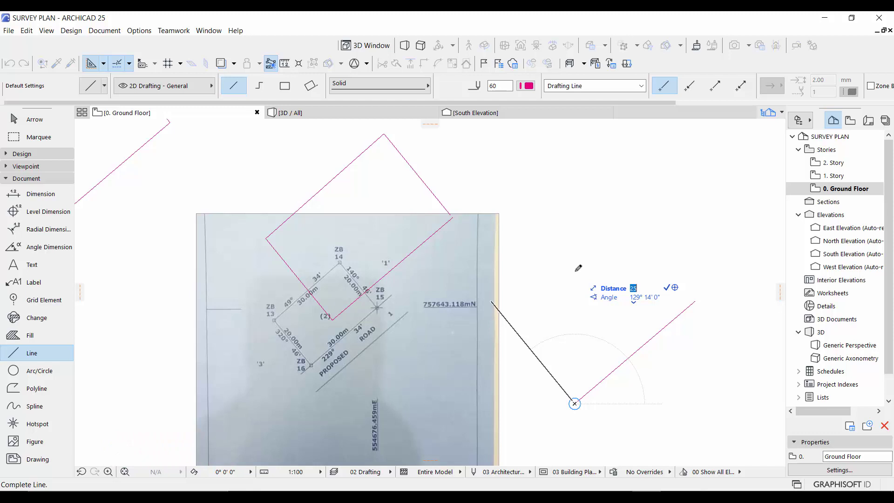
{"action": "type", "text": "20"}
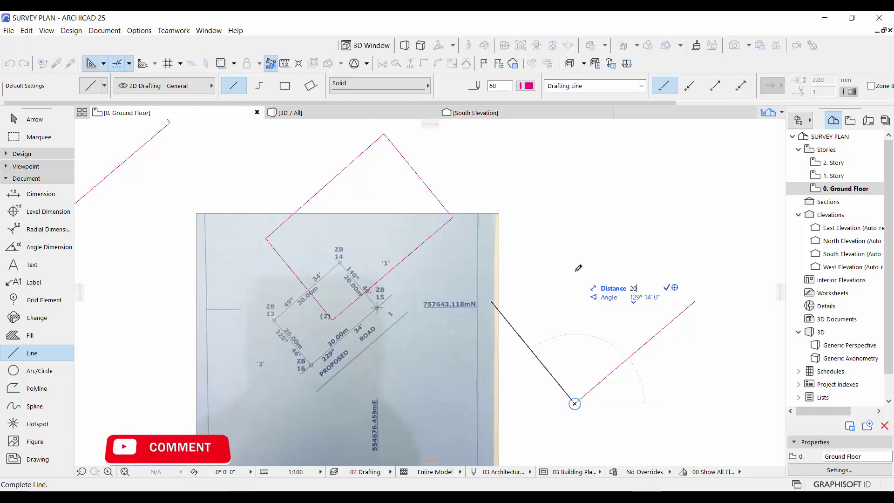
{"action": "key", "text": "Return"}
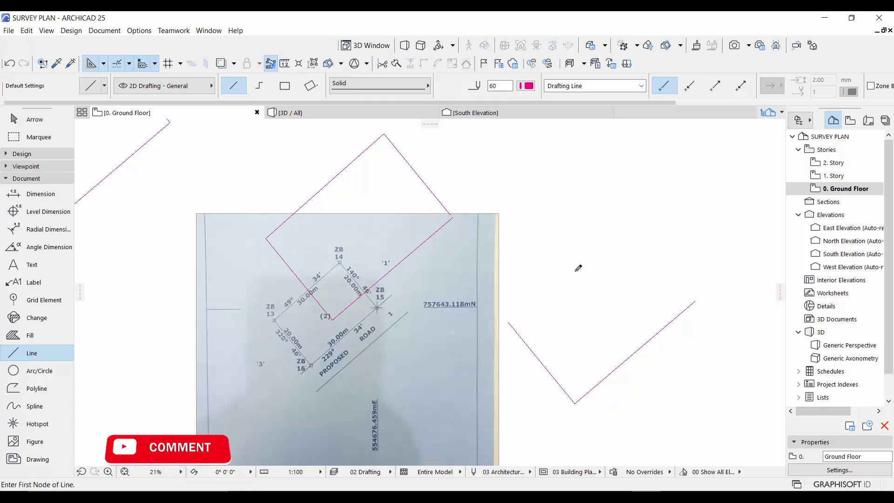
{"action": "left_click", "coordinate": [508, 322]}
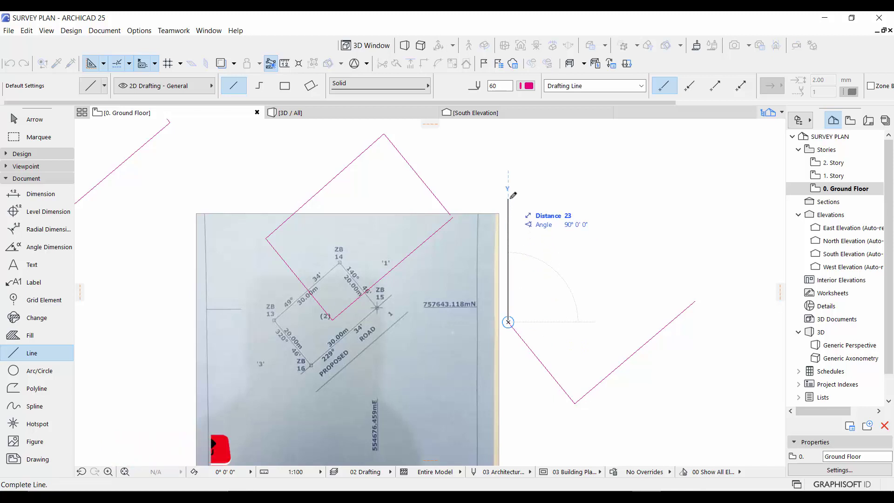
Draw the third side 30 long at 49°34'0" from the corner
{"action": "key", "text": "Tab"}
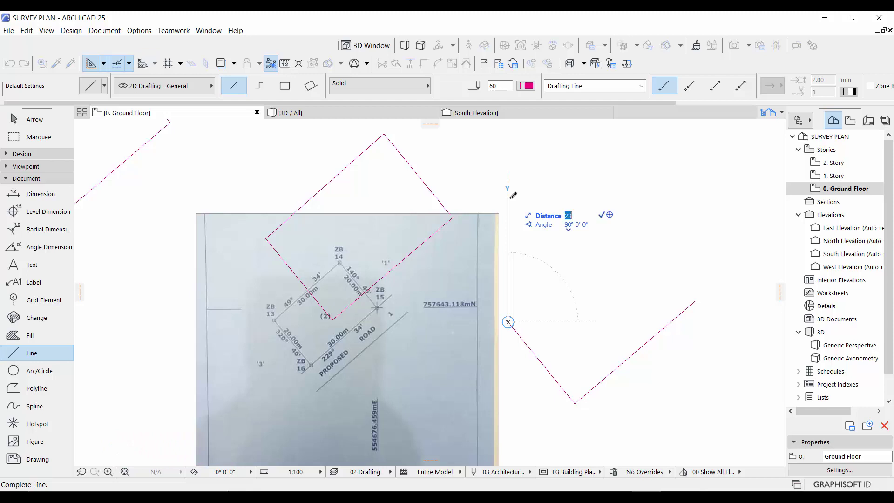
{"action": "key", "text": "Tab"}
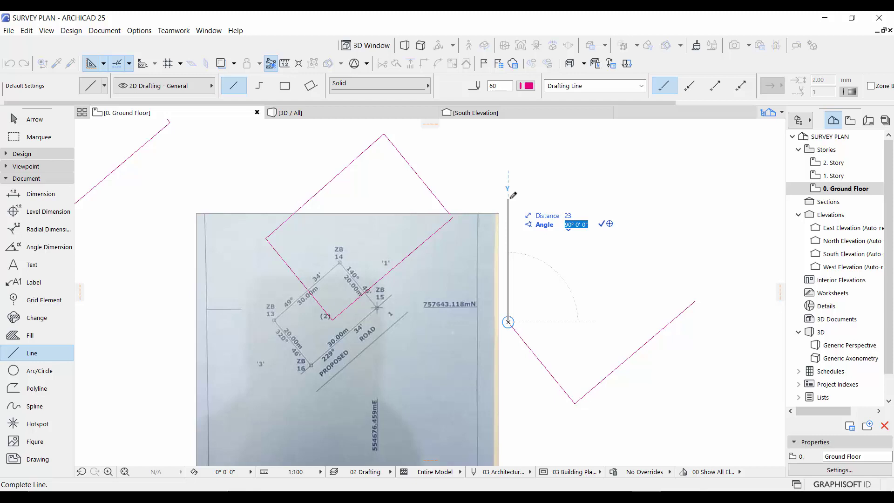
{"action": "type", "text": "49 34 0"}
{"action": "key", "text": "Return"}
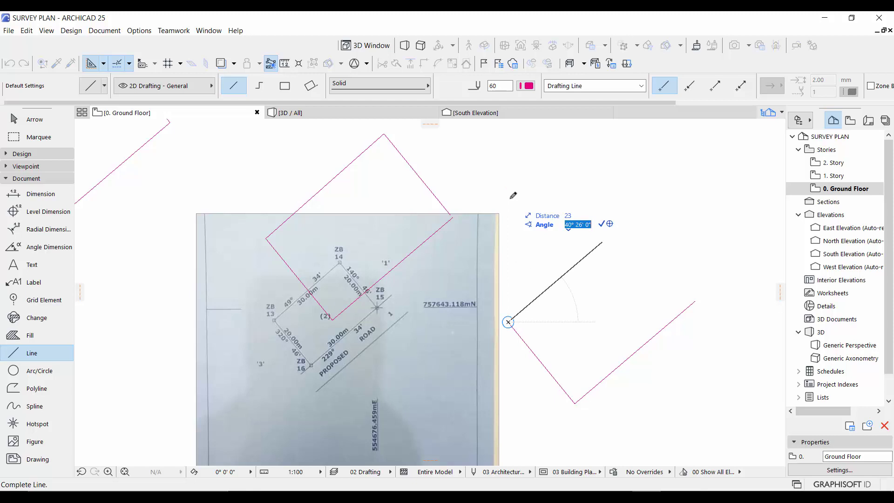
{"action": "key", "text": "Tab"}
{"action": "type", "text": "30"}
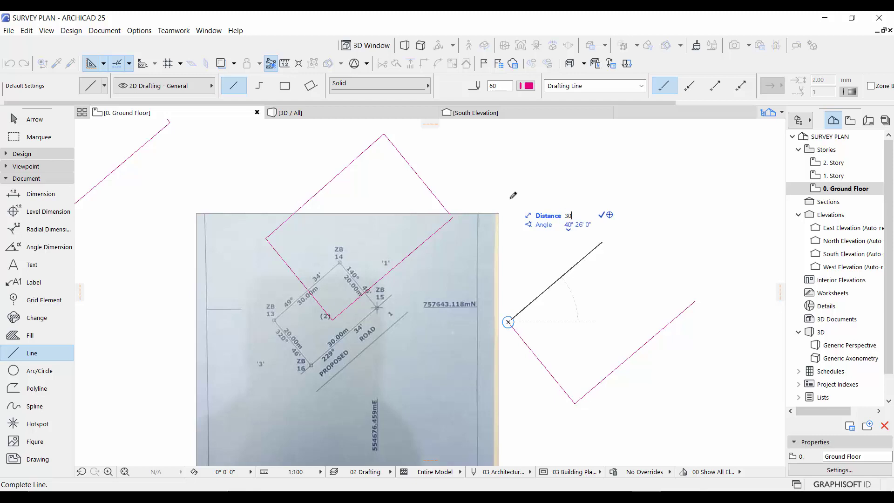
{"action": "key", "text": "Return"}
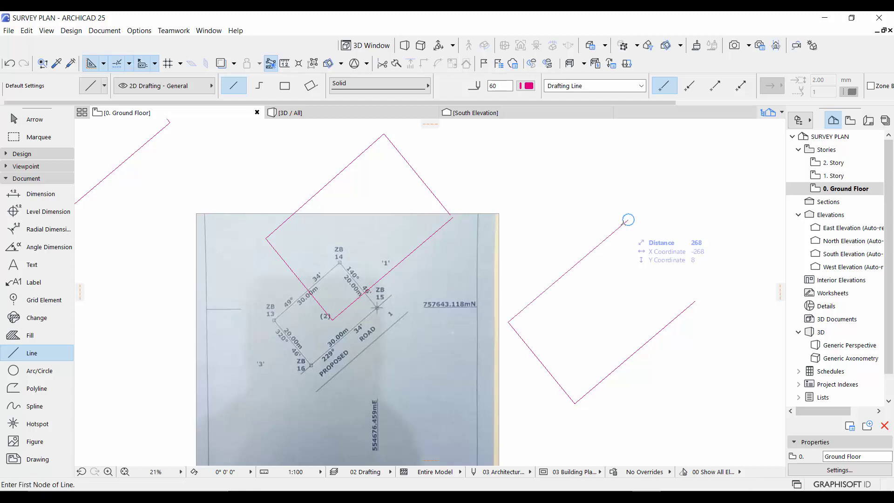
Close the right-hand outline with a 20-long side at bearing 140° 46' 0"
{"action": "left_click", "coordinate": [628, 220]}
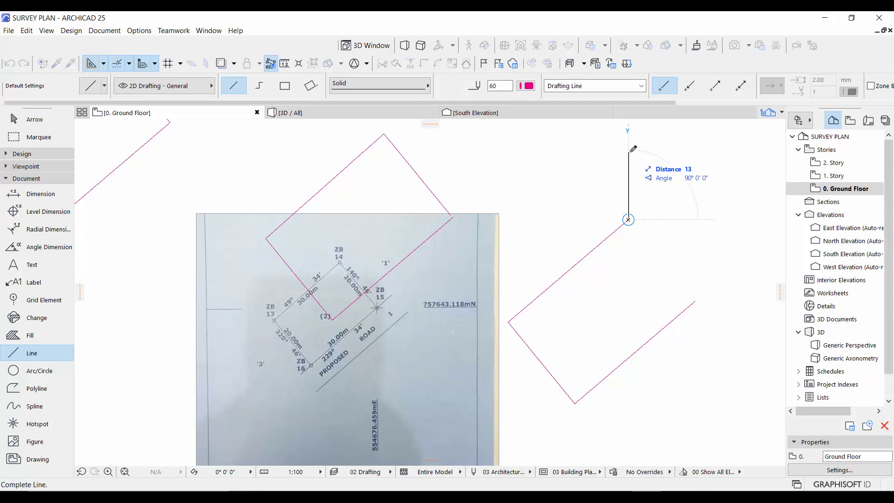
{"action": "key", "text": "Tab"}
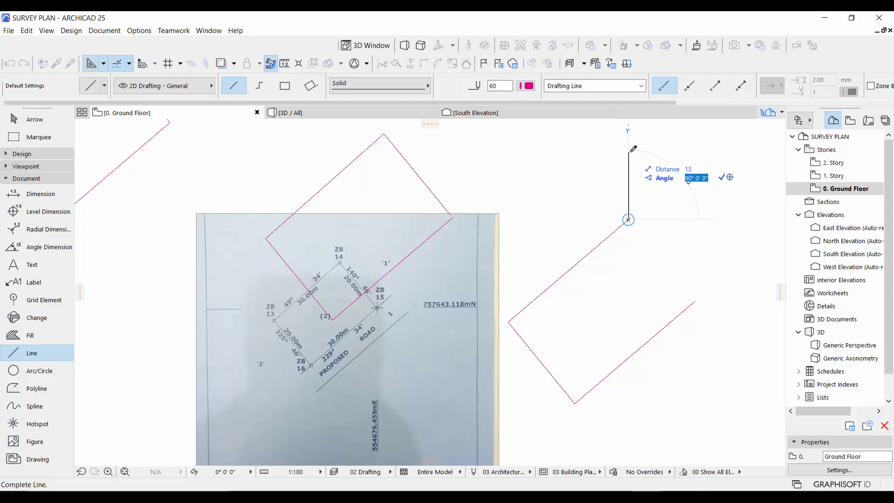
{"action": "type", "text": "140 46 0"}
{"action": "key", "text": "Return"}
{"action": "key", "text": "Tab"}
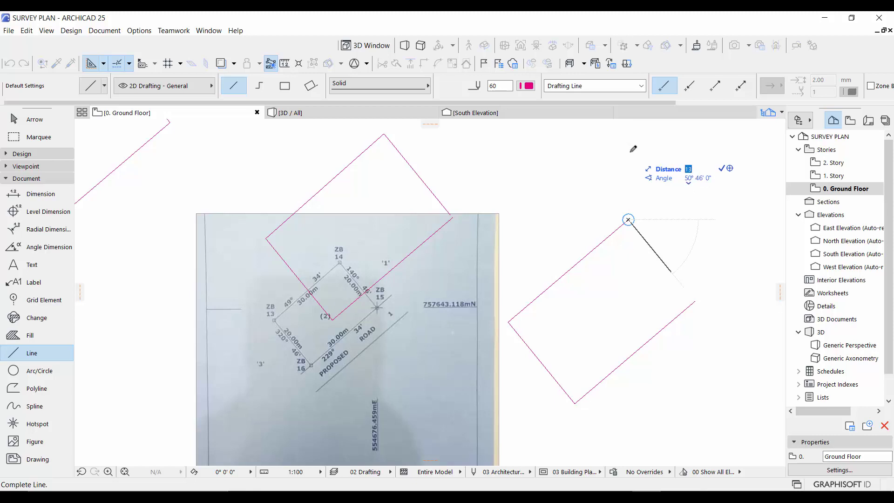
{"action": "type", "text": "20"}
{"action": "key", "text": "Return"}
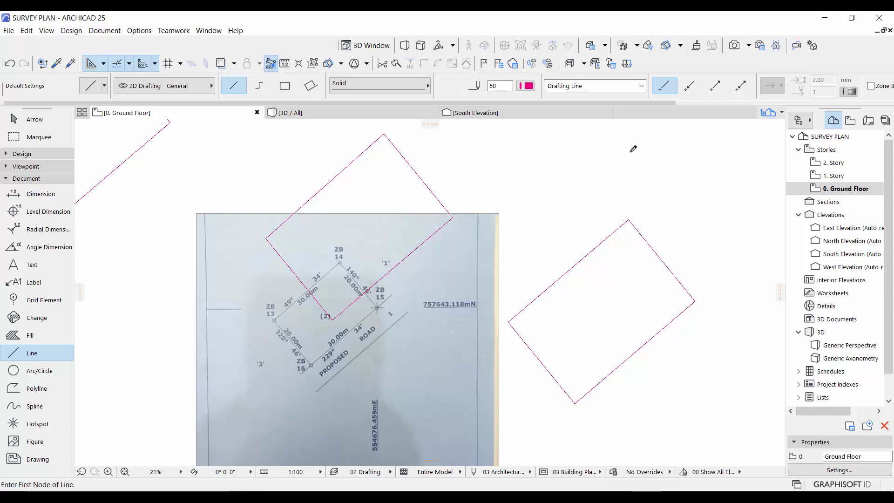
{"action": "key", "text": "Escape"}
Move the survey image up so it sits clear above the plot outlines
{"action": "left_click", "coordinate": [347, 344]}
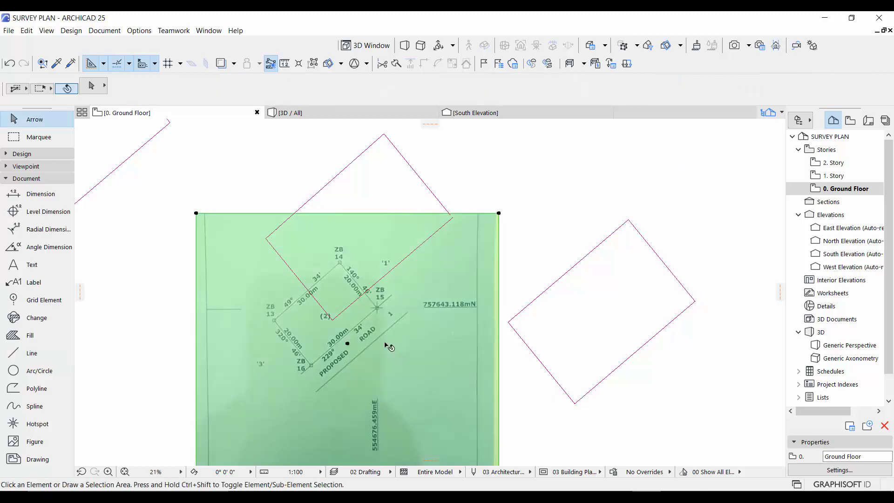
{"action": "mouse_move", "coordinate": [347, 343]}
{"action": "left_mouse_down"}
{"action": "mouse_move", "coordinate": [340, 361]}
{"action": "mouse_move", "coordinate": [465, 245]}
{"action": "mouse_move", "coordinate": [496, 233]}
{"action": "mouse_move", "coordinate": [456, 332]}
{"action": "left_mouse_up"}
{"action": "scroll", "coordinate": [340, 360], "scroll_direction": "down", "scroll_amount": 3}
{"action": "scroll", "coordinate": [540, 339], "scroll_direction": "up", "scroll_amount": 10}
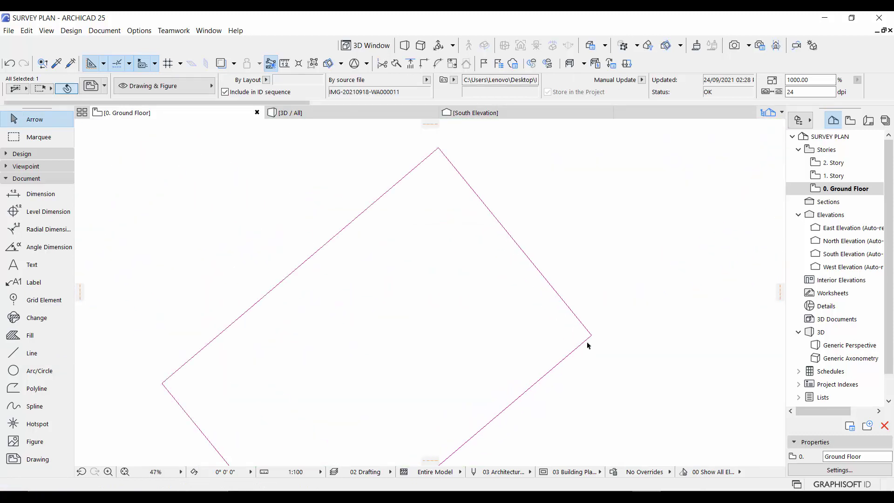
{"action": "scroll", "coordinate": [603, 324], "scroll_direction": "down", "scroll_amount": 6}
{"action": "scroll", "coordinate": [605, 321], "scroll_direction": "down", "scroll_amount": 2}
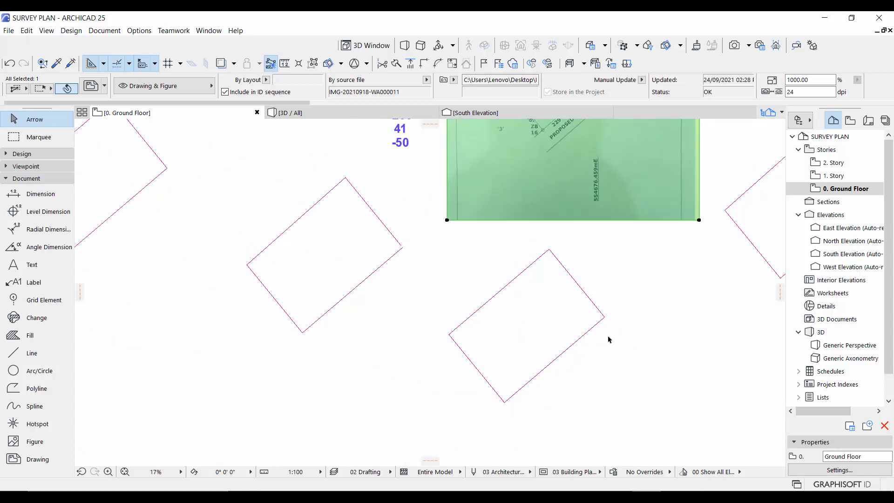
Pan and zoom across the plot outlines to check their corners
{"action": "middle_click_drag", "start_coordinate": [390, 253], "coordinate": [389, 287]}
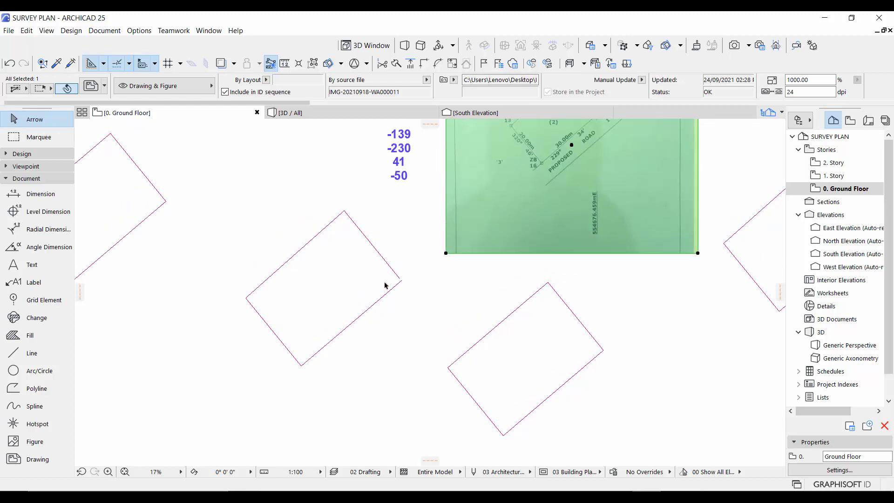
{"action": "scroll", "coordinate": [389, 287], "scroll_direction": "up", "scroll_amount": 6}
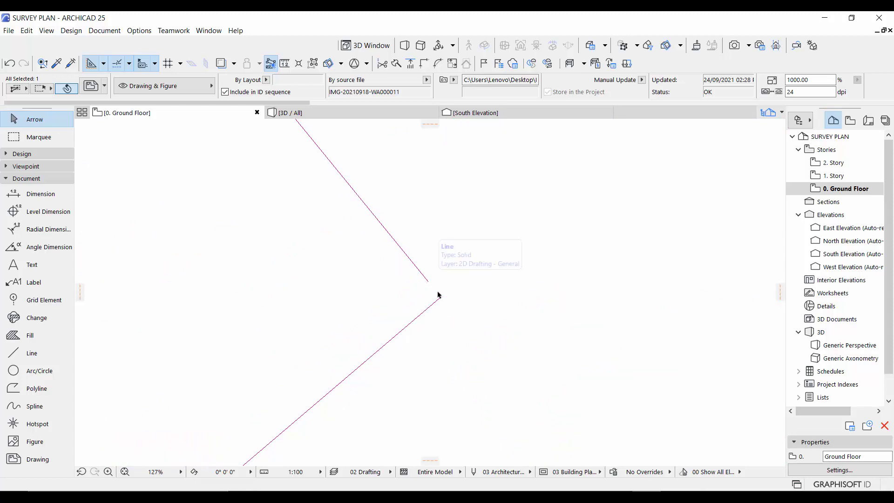
{"action": "scroll", "coordinate": [428, 285], "scroll_direction": "down", "scroll_amount": 2}
{"action": "middle_click_drag", "start_coordinate": [337, 204], "coordinate": [365, 243]}
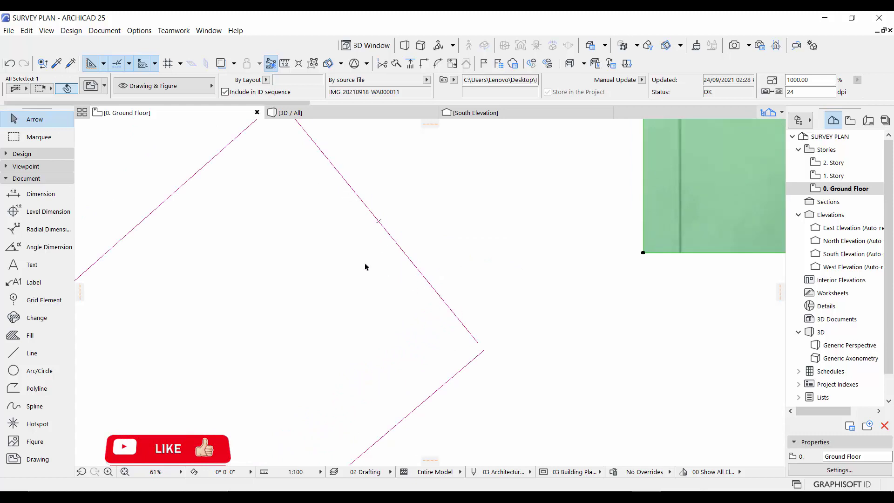
{"action": "scroll", "coordinate": [365, 266], "scroll_direction": "down", "scroll_amount": 4}
{"action": "middle_click_drag", "start_coordinate": [511, 301], "coordinate": [493, 259]}
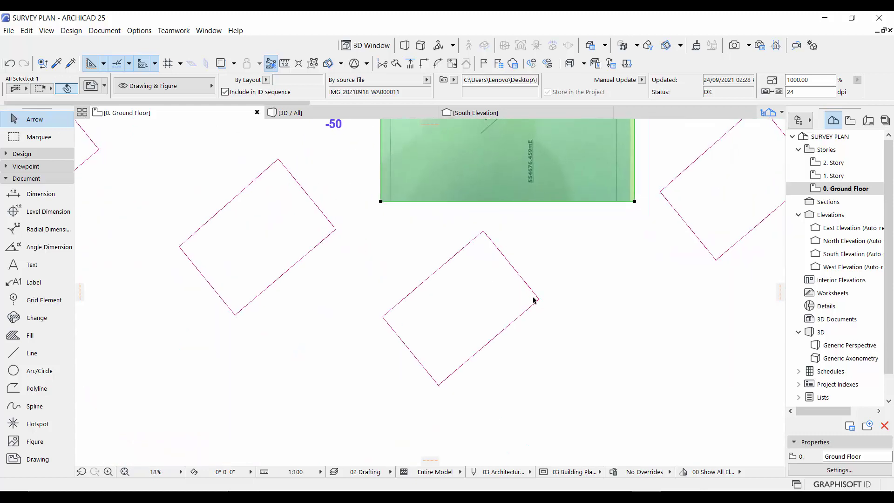
{"action": "scroll", "coordinate": [534, 296], "scroll_direction": "up", "scroll_amount": 2}
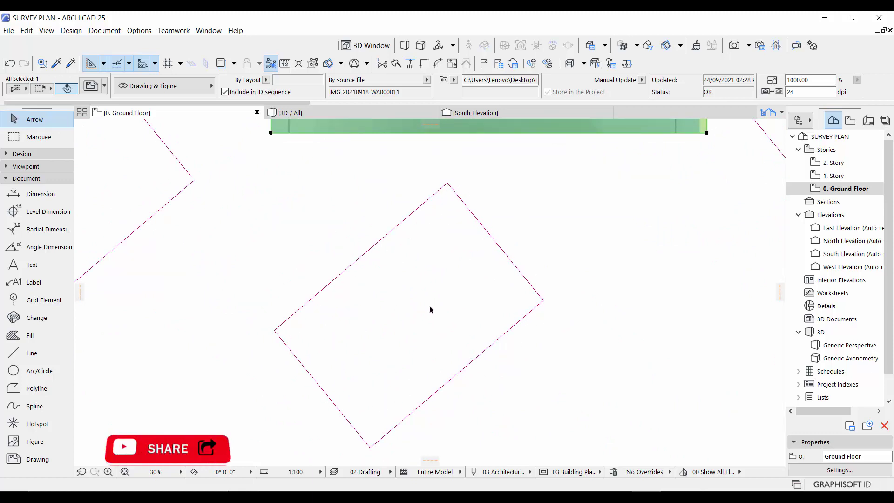
{"action": "scroll", "coordinate": [535, 333], "scroll_direction": "down", "scroll_amount": 4}
{"action": "scroll", "coordinate": [484, 291], "scroll_direction": "up", "scroll_amount": 2}
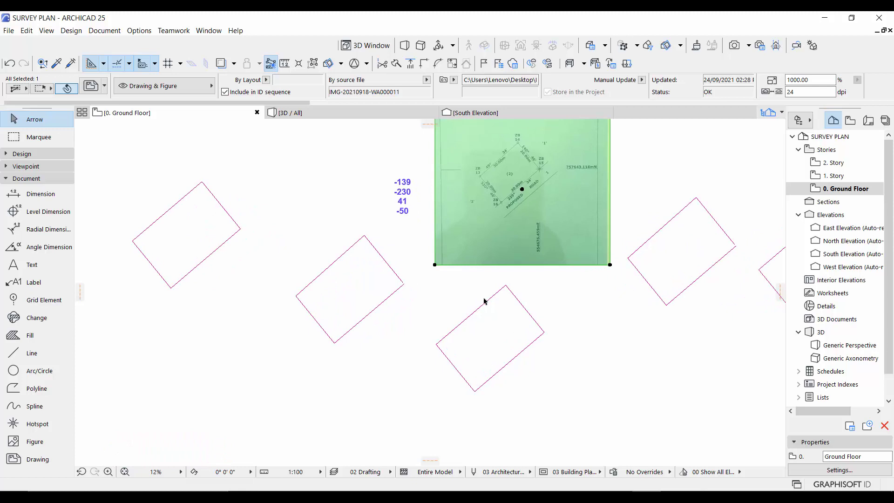
{"action": "scroll", "coordinate": [497, 356], "scroll_direction": "up", "scroll_amount": 8}
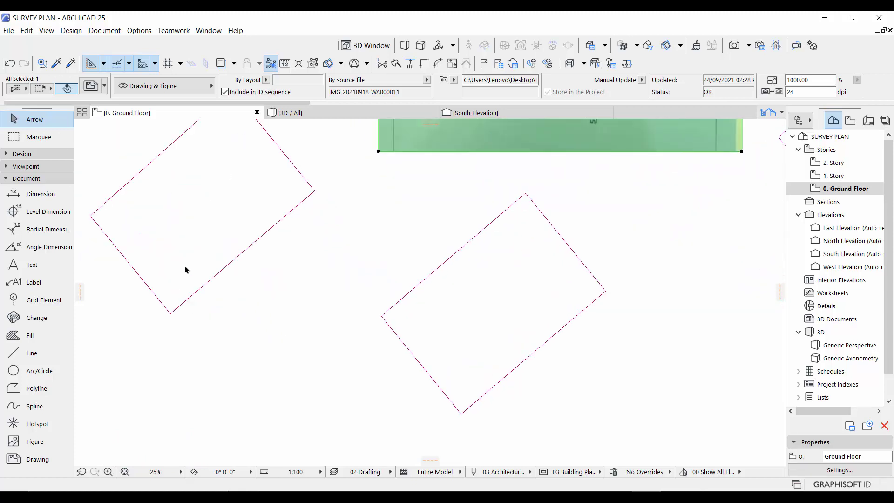
{"action": "left_click", "coordinate": [49, 357]}
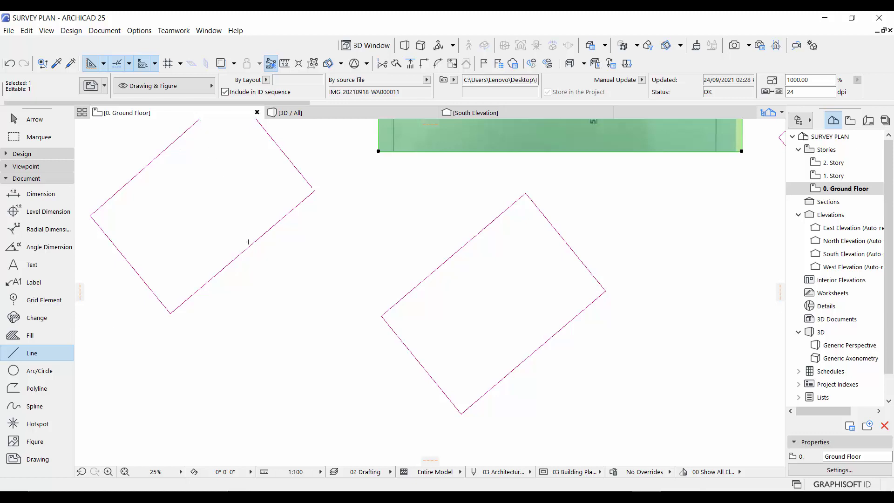
Draw a short two-segment polyline just below the lowest plot outline
{"action": "key", "text": "Escape"}
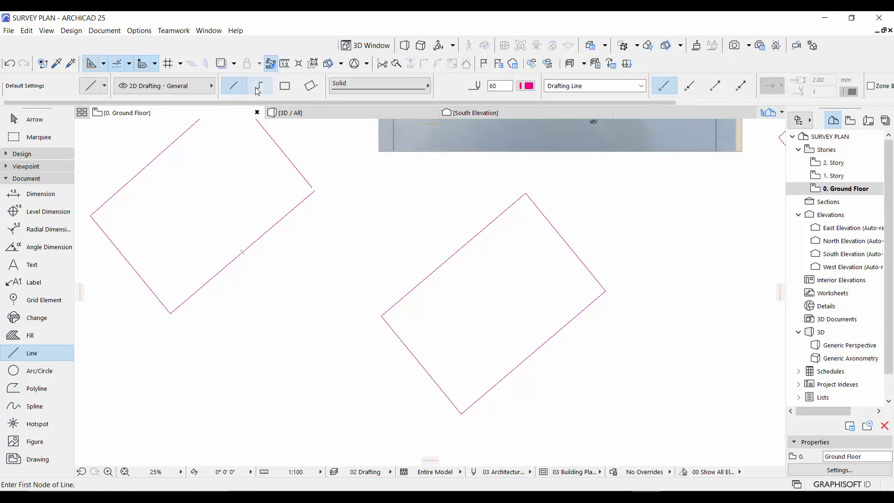
{"action": "left_click", "coordinate": [556, 395]}
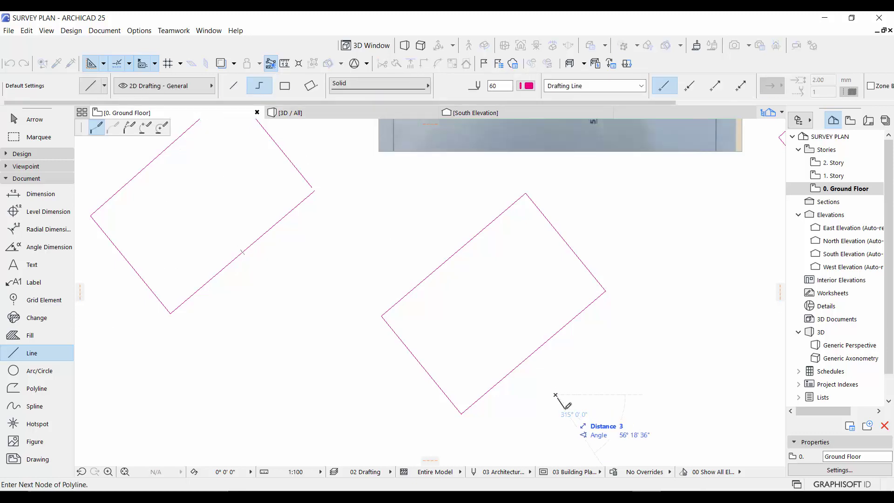
{"action": "right_click", "coordinate": [599, 386]}
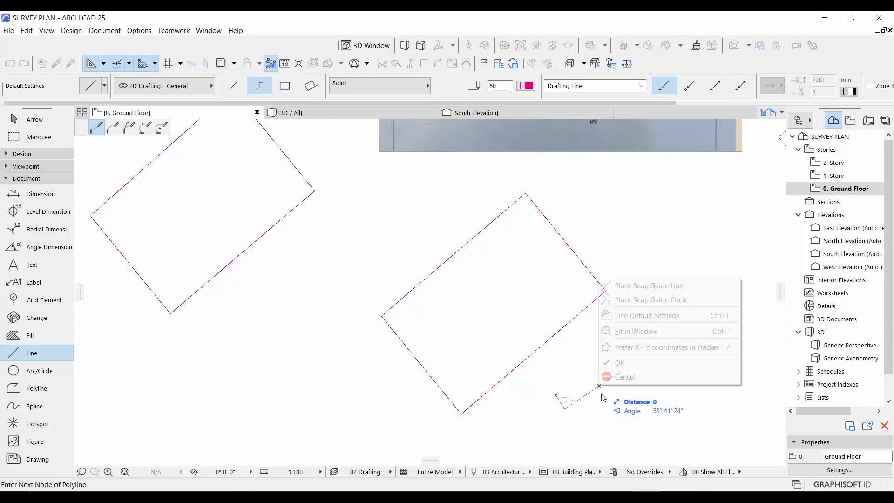
{"action": "left_click", "coordinate": [620, 362]}
{"action": "key", "text": "Escape"}
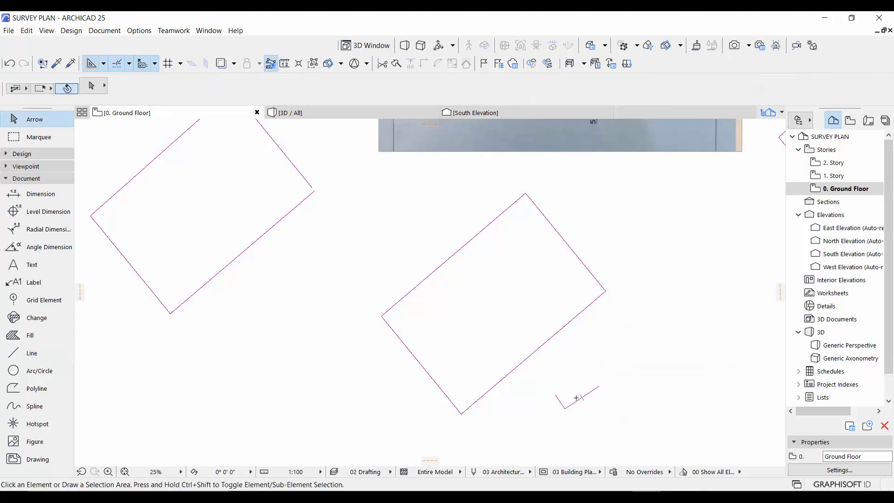
Pan and zoom out to view the new polyline among the plot outlines
{"action": "middle_click_drag", "start_coordinate": [599, 393], "coordinate": [545, 391]}
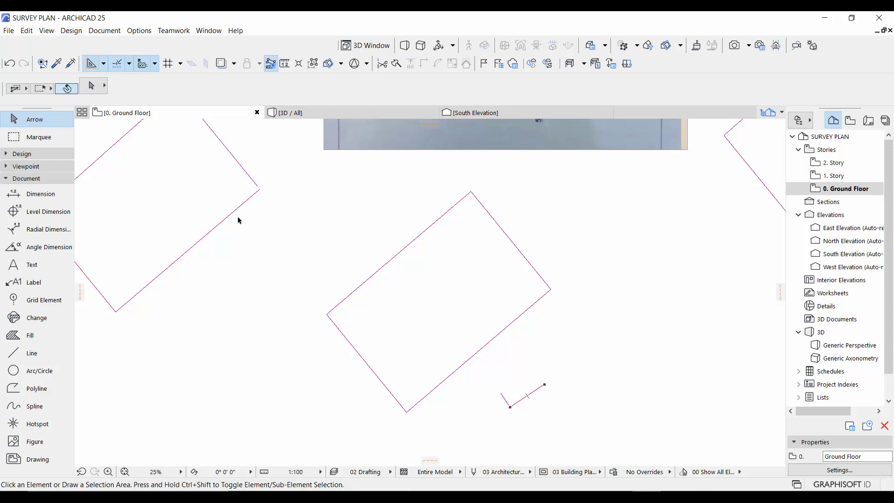
{"action": "middle_click_drag", "start_coordinate": [239, 220], "coordinate": [325, 307]}
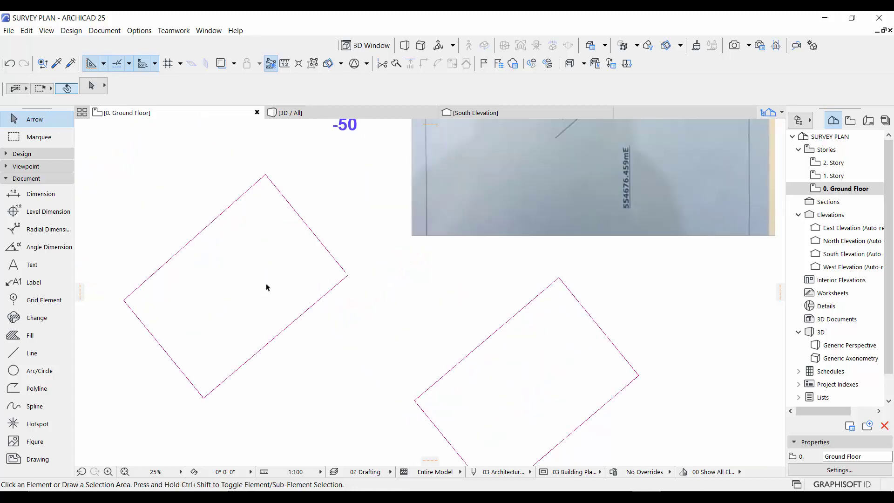
{"action": "scroll", "coordinate": [347, 274], "scroll_direction": "up", "scroll_amount": 8}
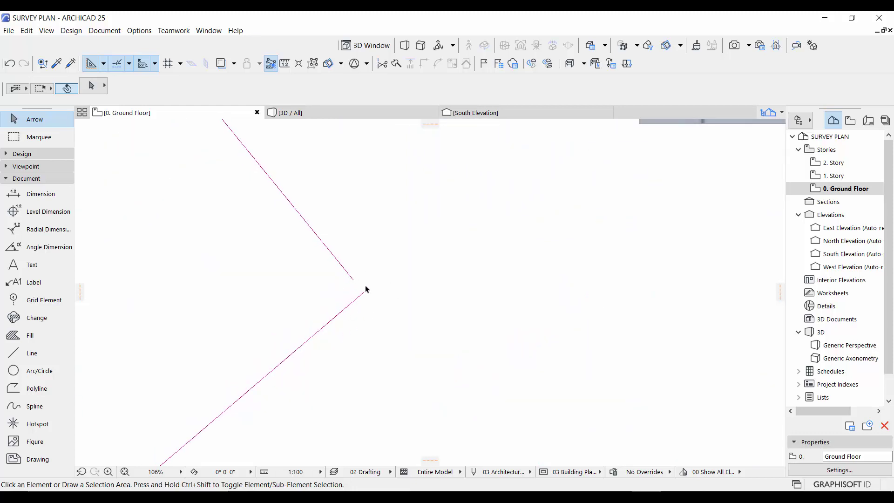
{"action": "scroll", "coordinate": [366, 289], "scroll_direction": "down", "scroll_amount": 10}
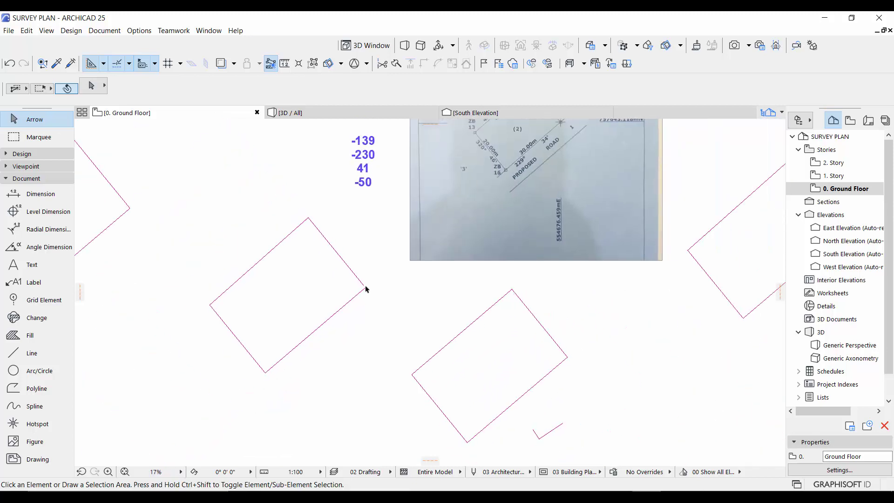
{"action": "middle_click_drag", "start_coordinate": [457, 370], "coordinate": [435, 337]}
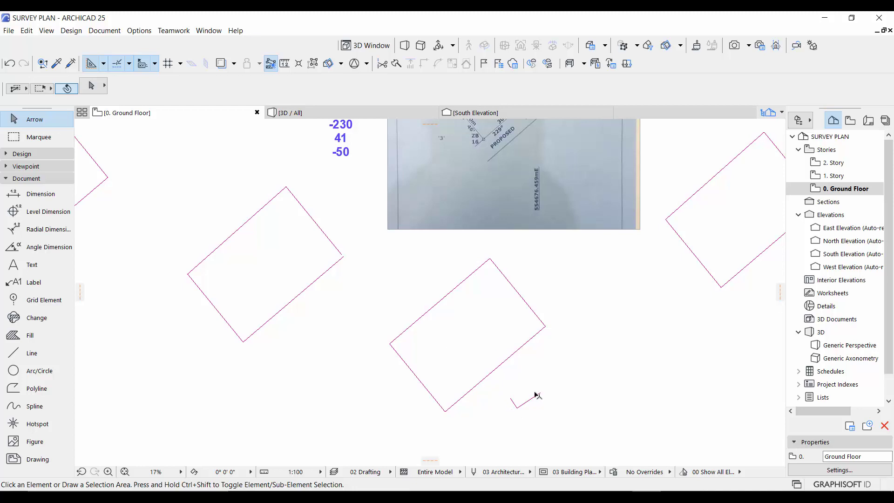
{"action": "scroll", "coordinate": [535, 395], "scroll_direction": "down", "scroll_amount": 2}
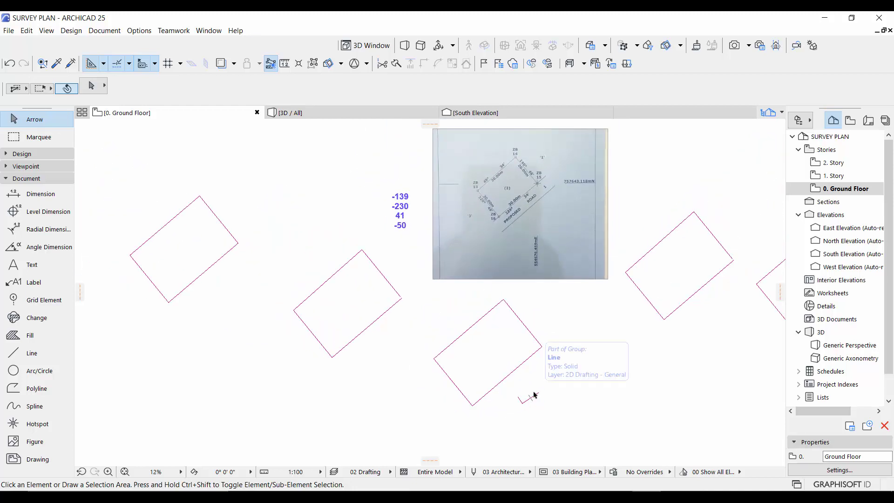